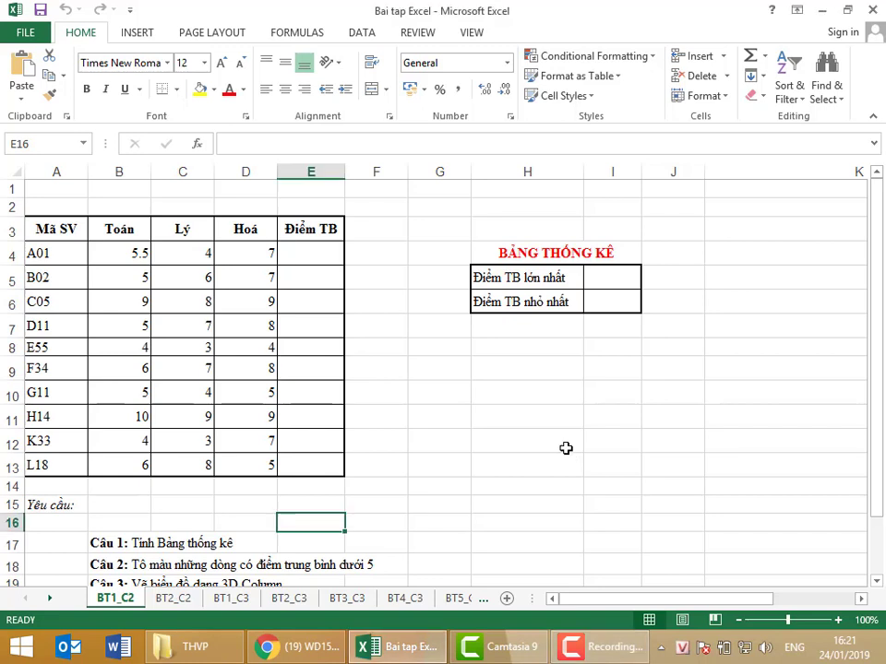
Enter =AVERAGE(B4:D4) in E4 for the first student's Điểm TB.
{"action": "left_click", "coordinate": [125, 542]}
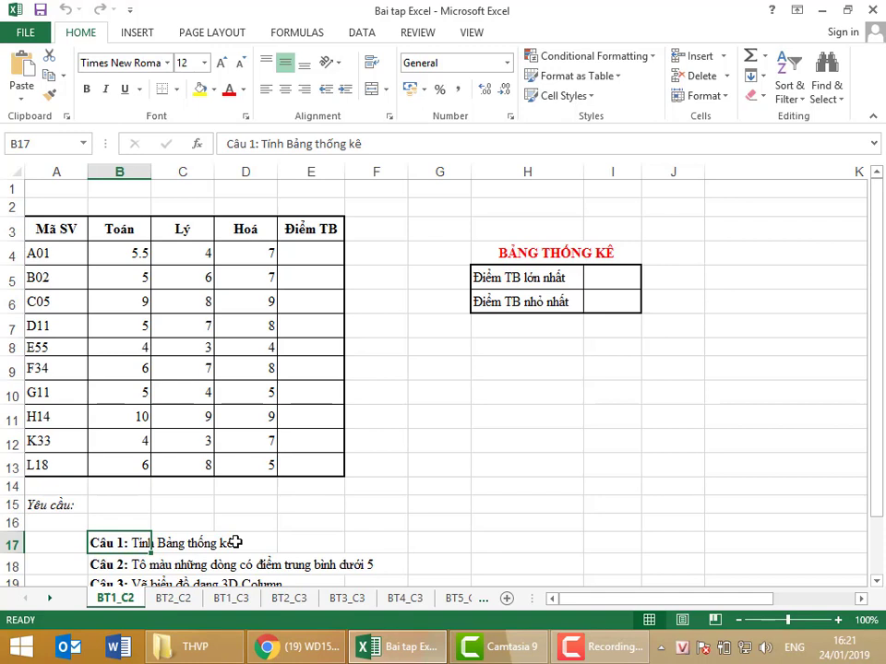
{"action": "left_click", "coordinate": [310, 254]}
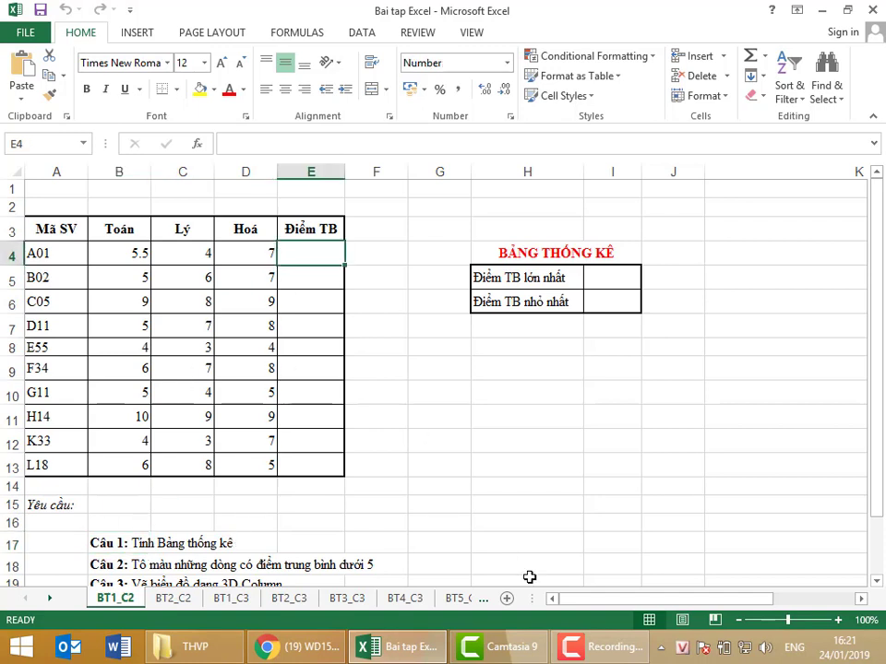
{"action": "type", "text": "="}
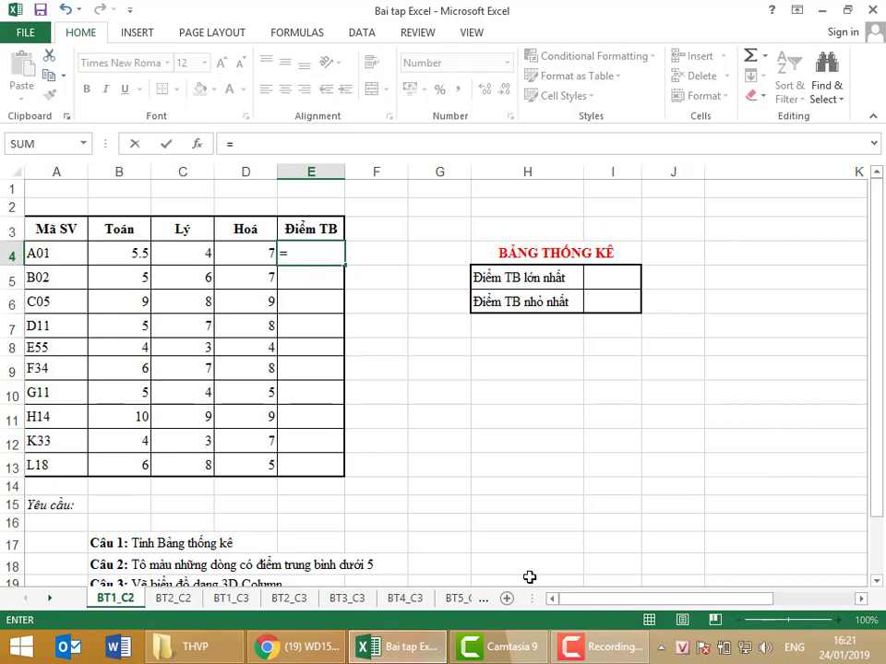
{"action": "type", "text": "av"}
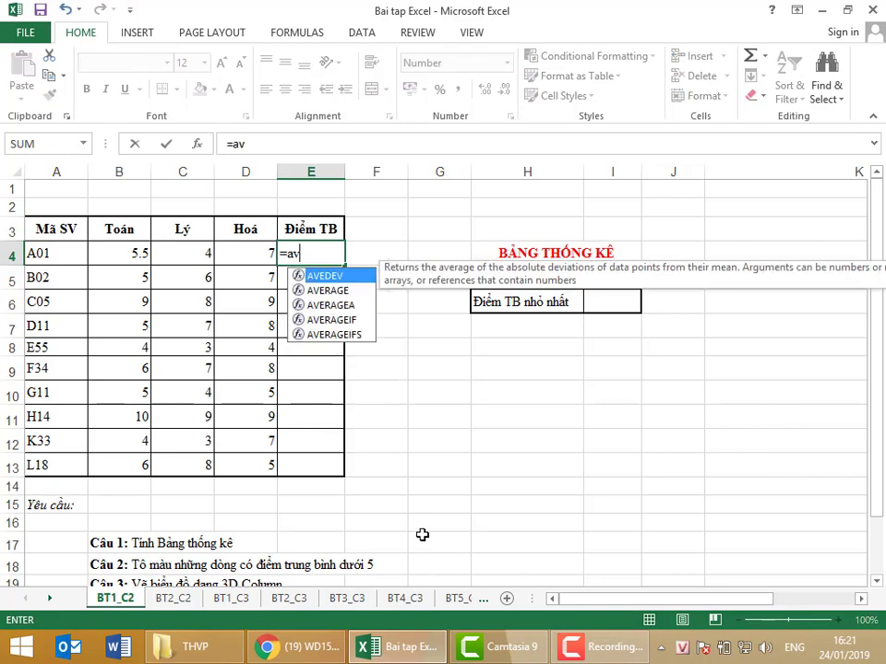
{"action": "double_click", "coordinate": [344, 292]}
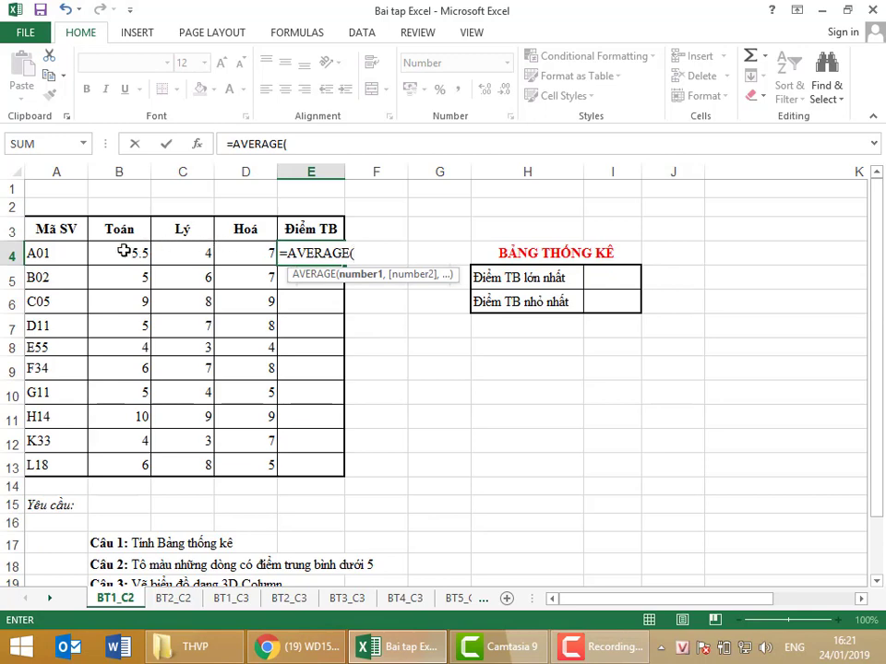
{"action": "left_click_drag", "start_coordinate": [124, 252], "coordinate": [232, 253]}
{"action": "type", "text": ")"}
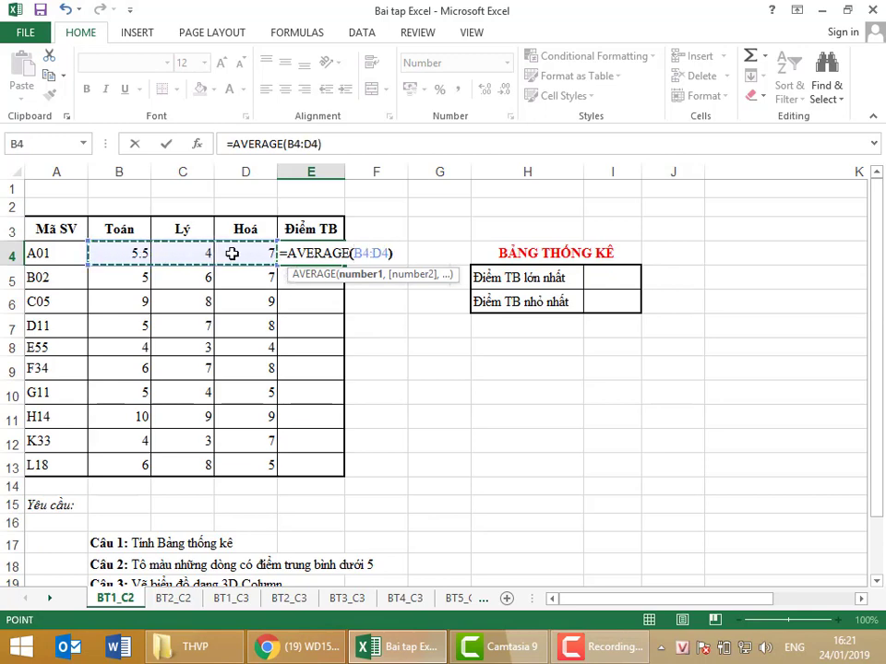
{"action": "key", "text": "Return"}
Fill the average formula down from E4 to E13 for all ten students.
{"action": "left_click", "coordinate": [305, 255]}
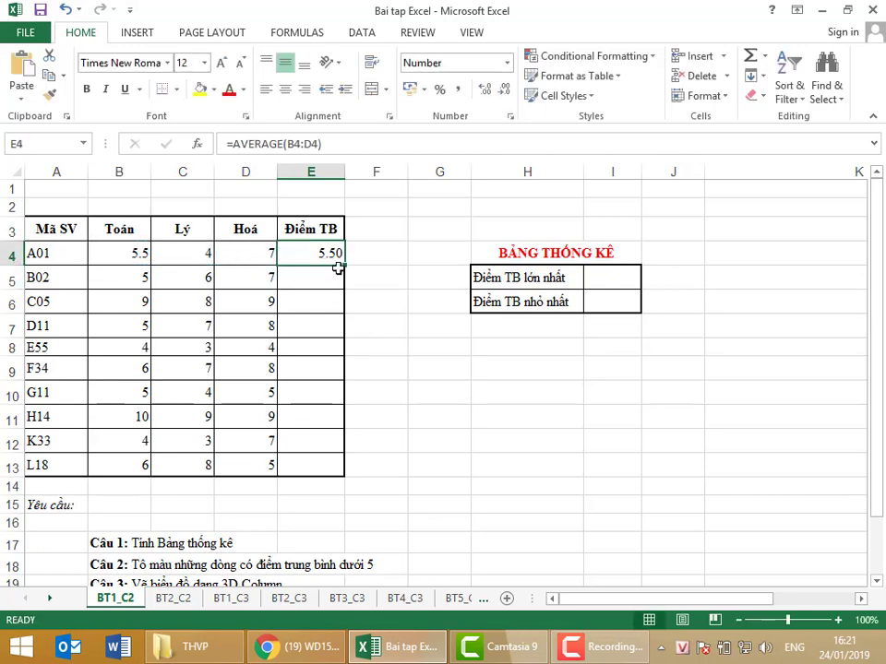
{"action": "double_click", "coordinate": [344, 265]}
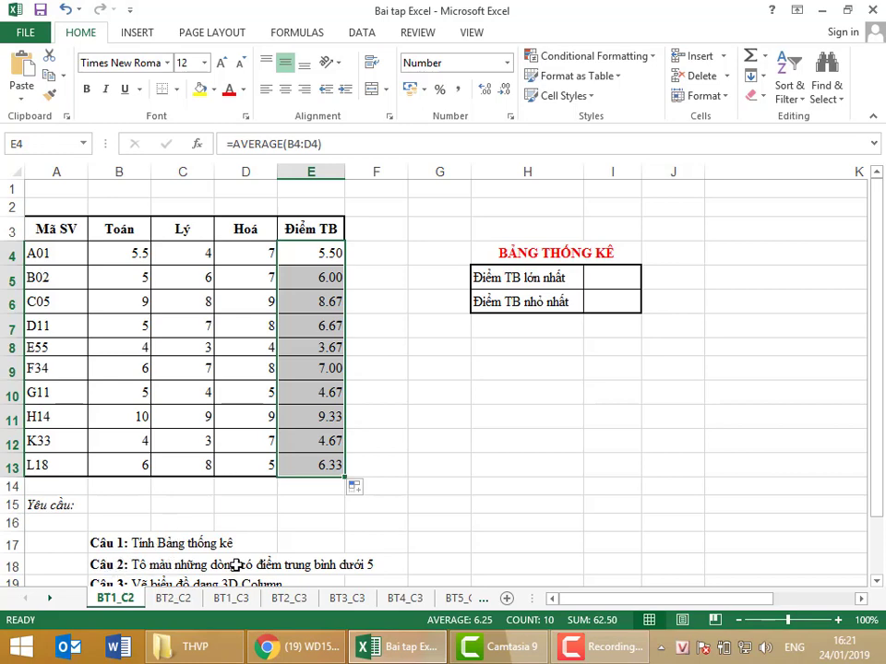
{"action": "left_click", "coordinate": [294, 564]}
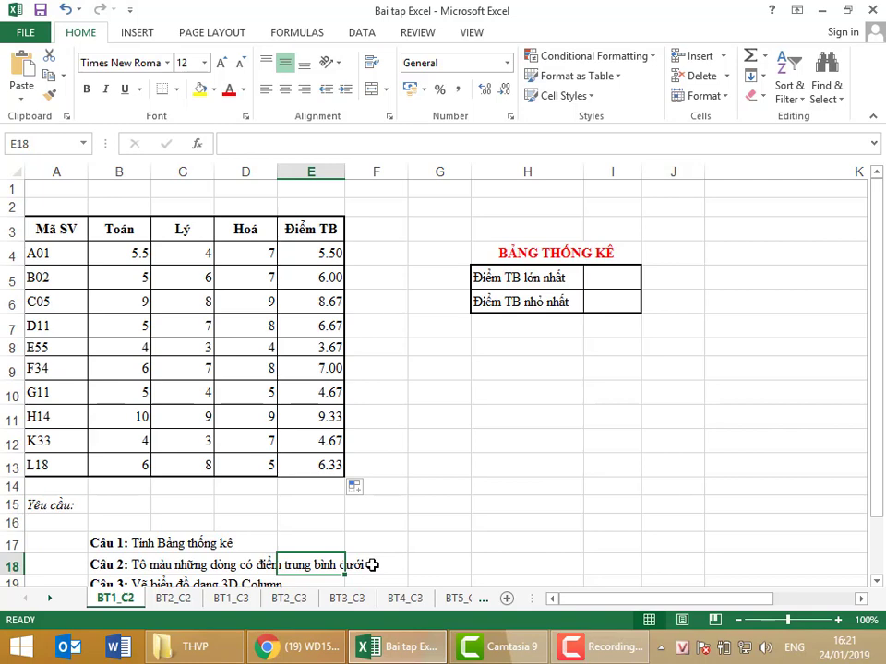
{"action": "left_click", "coordinate": [420, 465]}
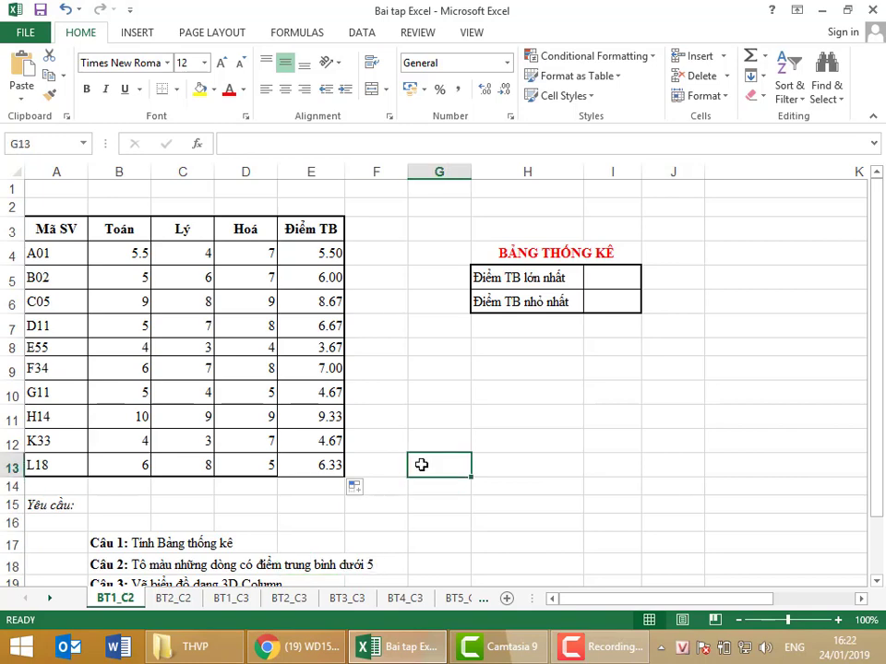
Select the score block B4:E13 and bring up the Conditional Formatting menu.
{"action": "mouse_move", "coordinate": [110, 250]}
{"action": "left_mouse_down"}
{"action": "mouse_move", "coordinate": [121, 350]}
{"action": "mouse_move", "coordinate": [114, 464]}
{"action": "left_mouse_up"}
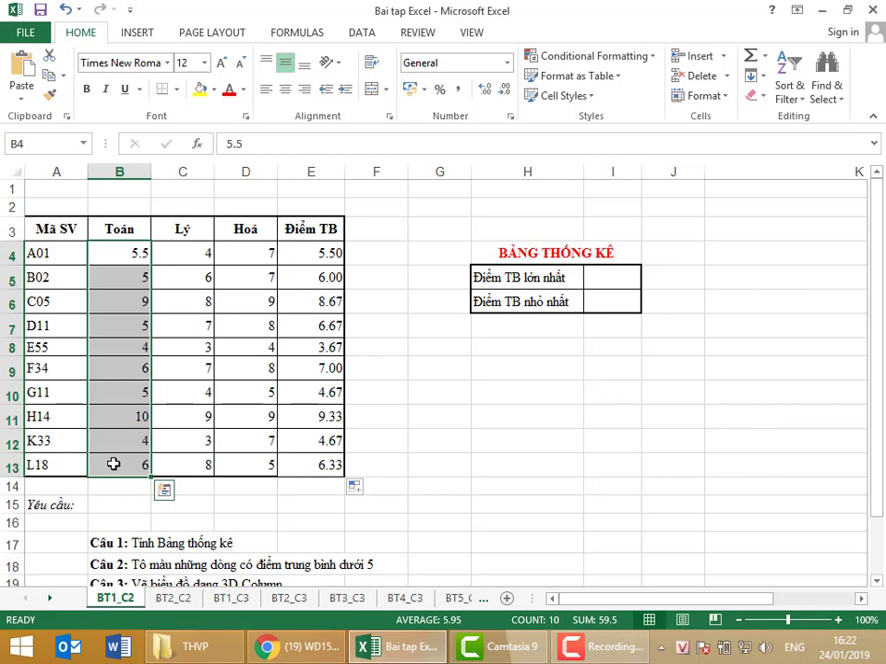
{"action": "left_click", "coordinate": [323, 465], "text": "shift"}
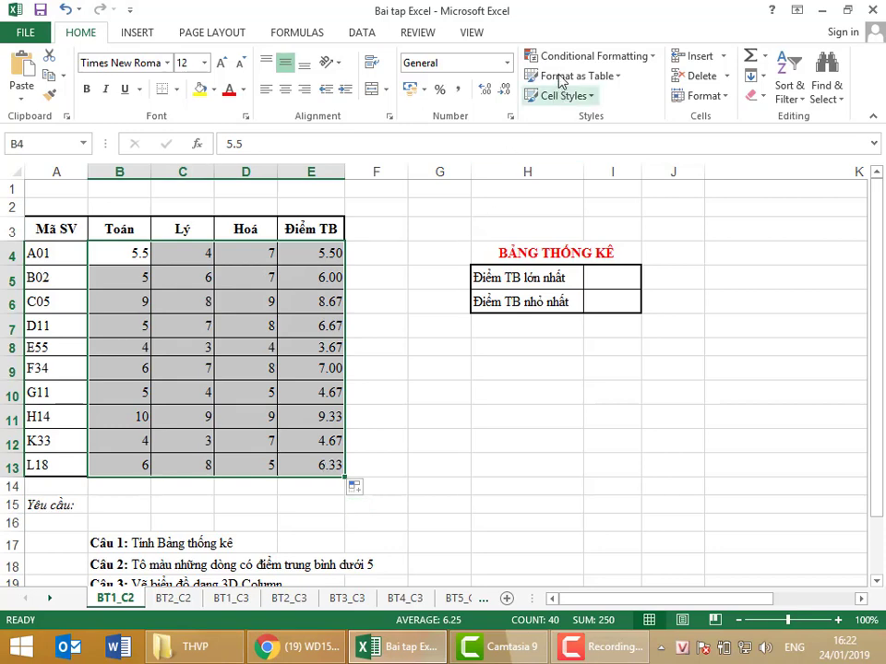
{"action": "left_click", "coordinate": [582, 59]}
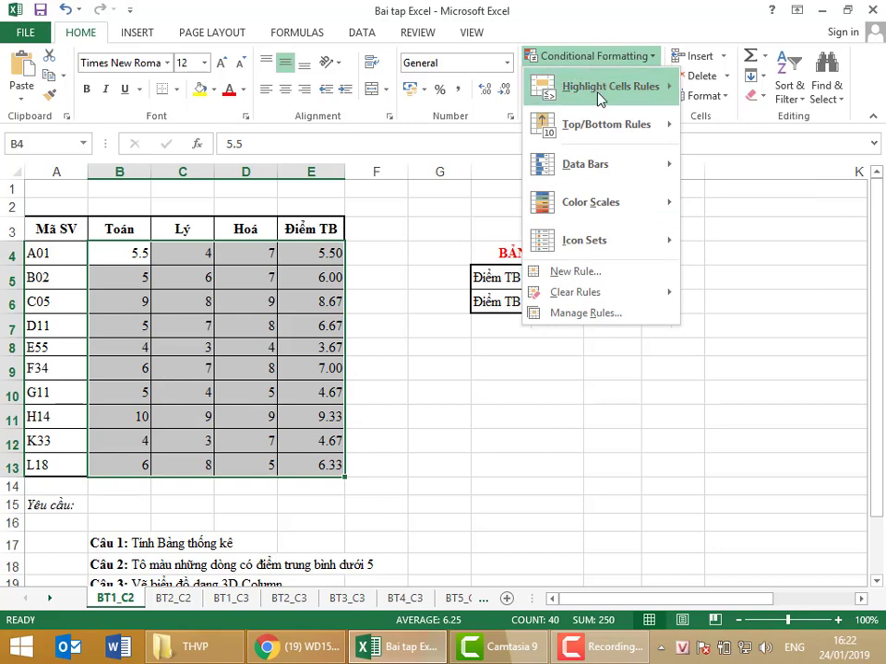
Show the Highlight Cells Rules submenu with Less Than and Between, after checking Top/Bottom Rules.
{"action": "mouse_move", "coordinate": [600, 99]}
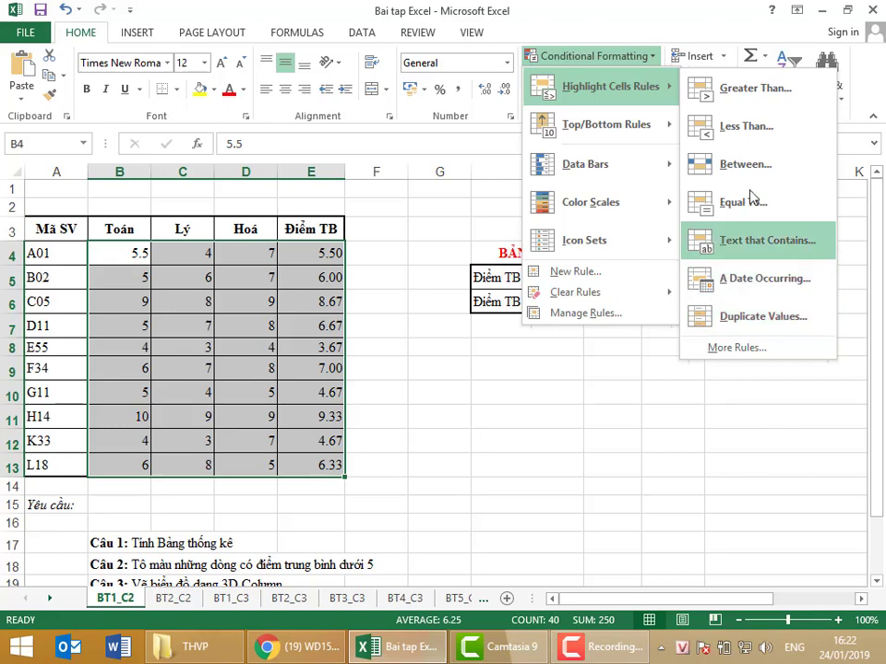
{"action": "mouse_move", "coordinate": [666, 139]}
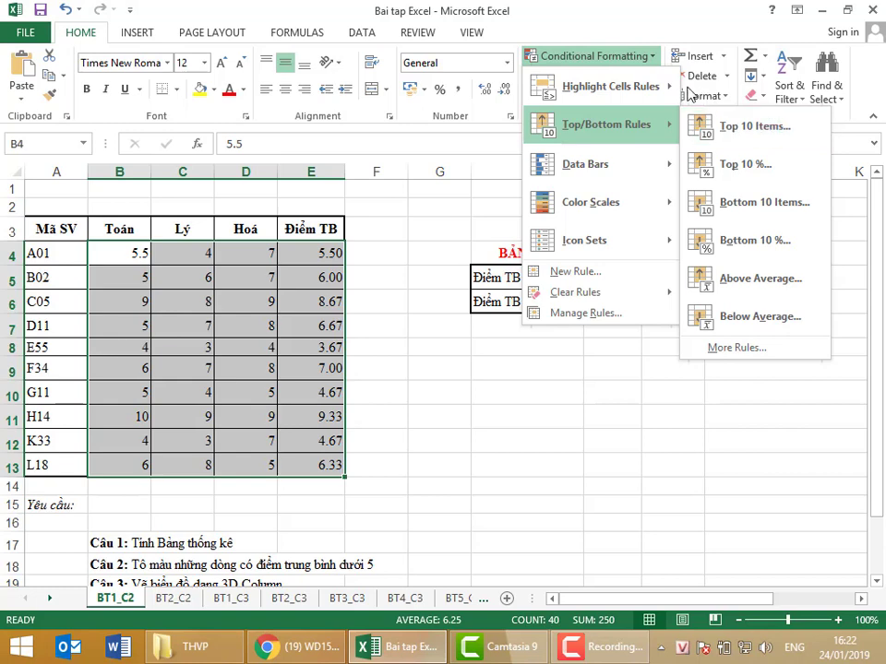
{"action": "mouse_move", "coordinate": [657, 87]}
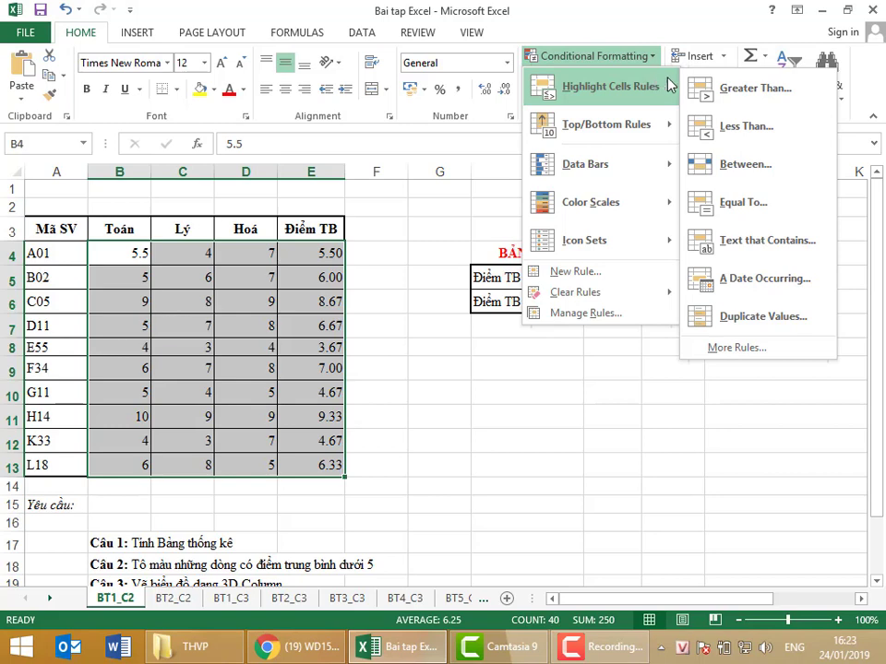
Add a Less Than 5 rule with Light Red Fill and Dark Red Text to B4:E13.
{"action": "left_click", "coordinate": [722, 140]}
{"action": "left_click", "coordinate": [437, 408]}
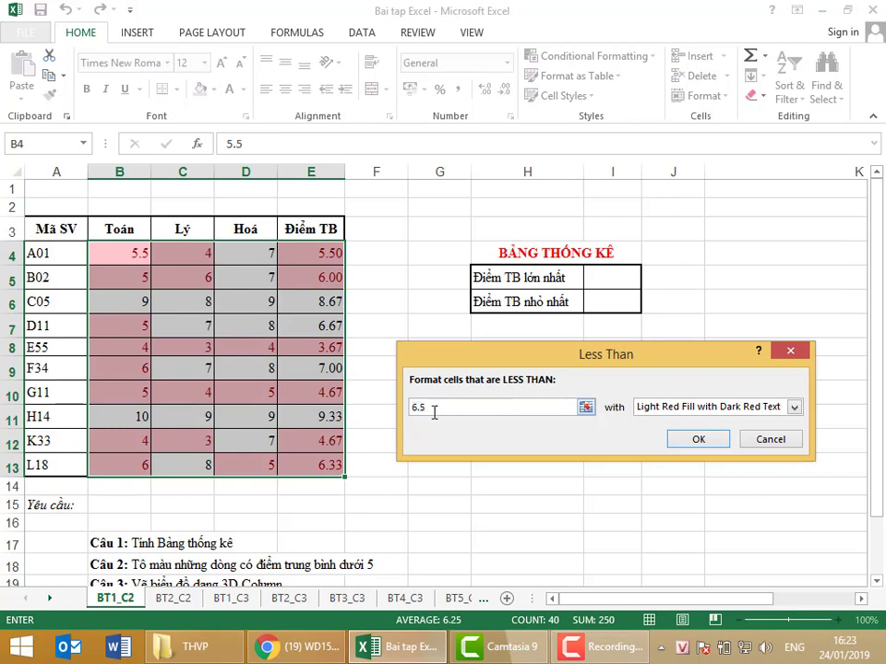
{"action": "type", "text": "5"}
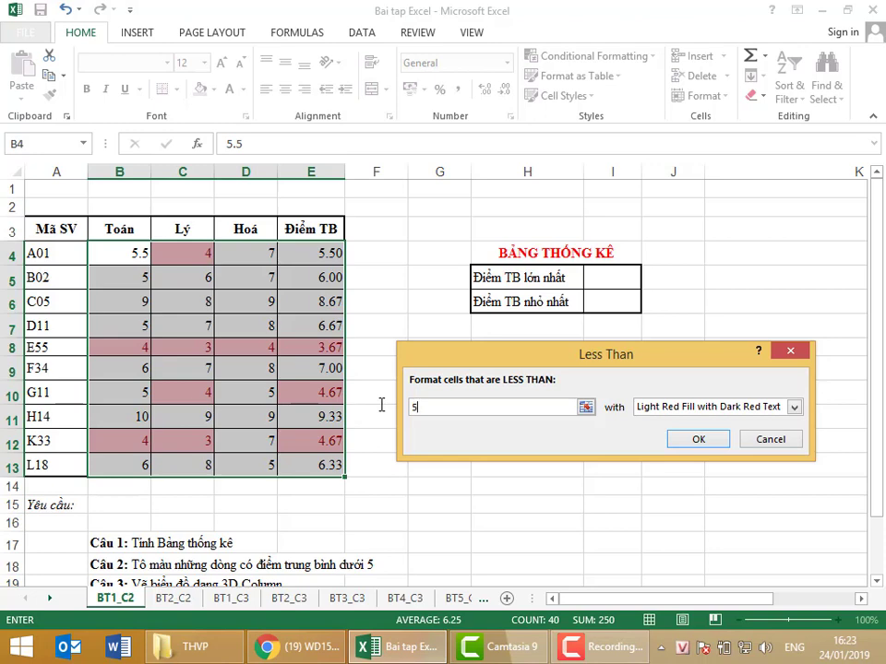
{"action": "left_click", "coordinate": [791, 408]}
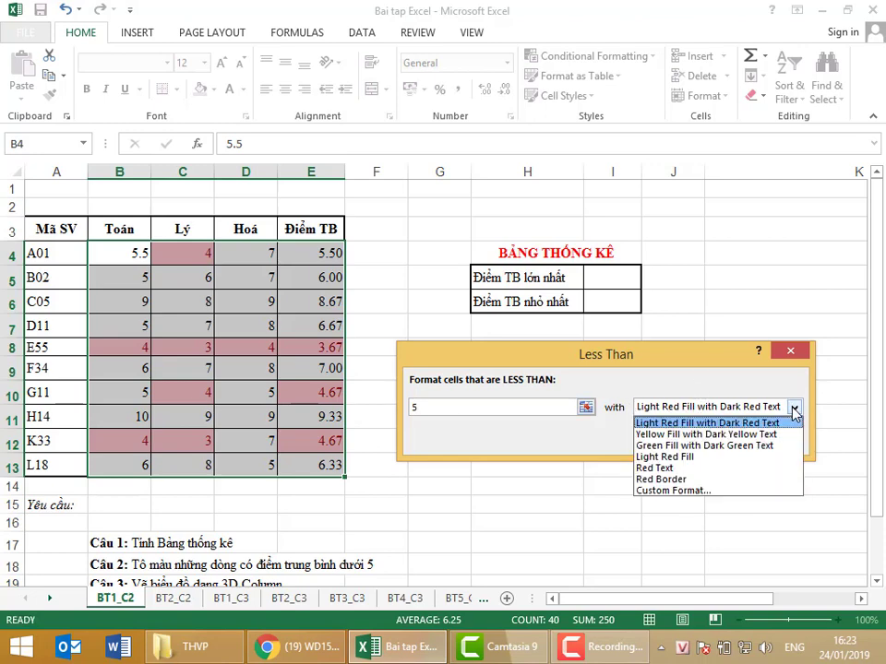
{"action": "left_click", "coordinate": [689, 425]}
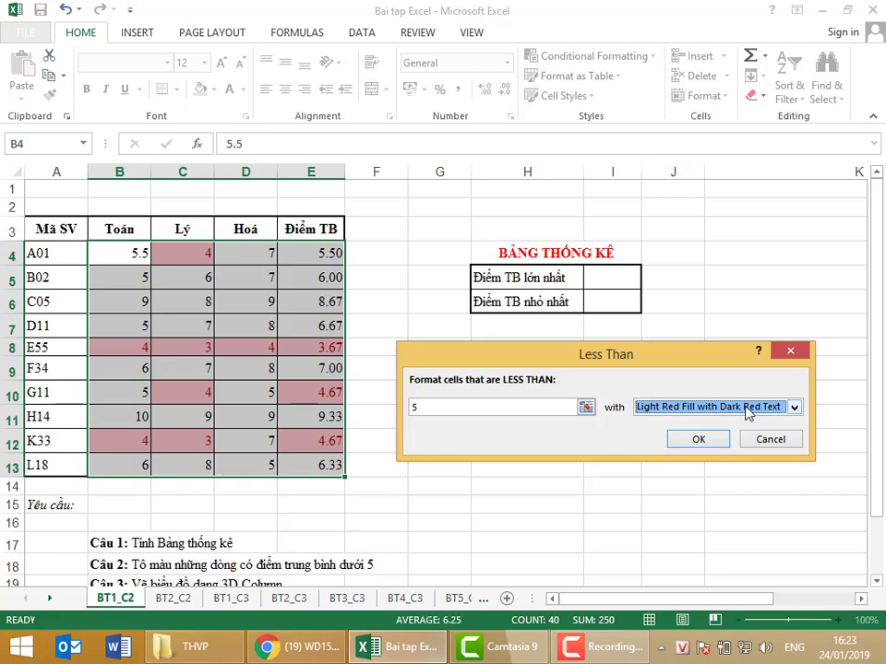
{"action": "left_click", "coordinate": [699, 440]}
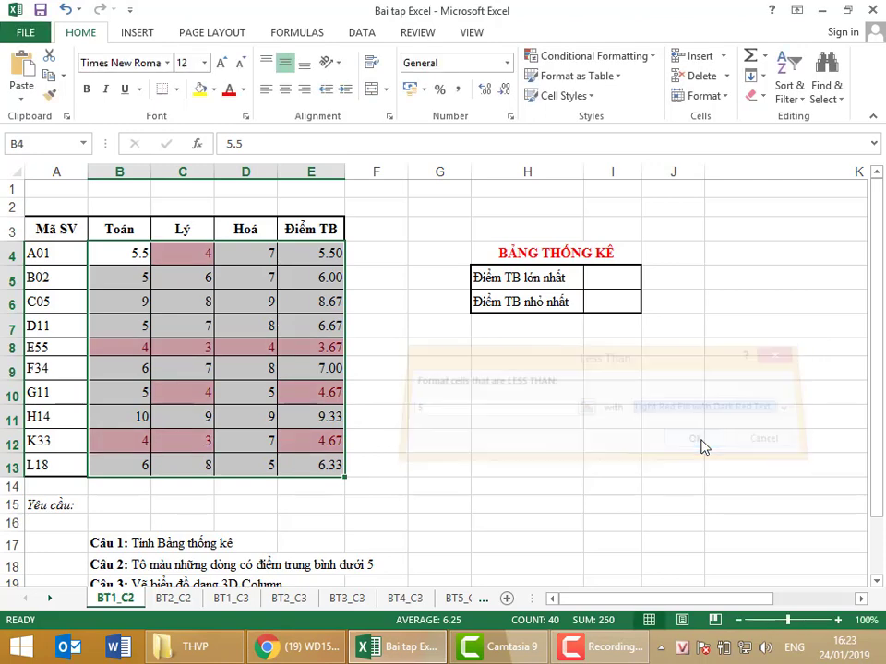
{"action": "left_click", "coordinate": [517, 439]}
{"action": "left_click", "coordinate": [184, 252]}
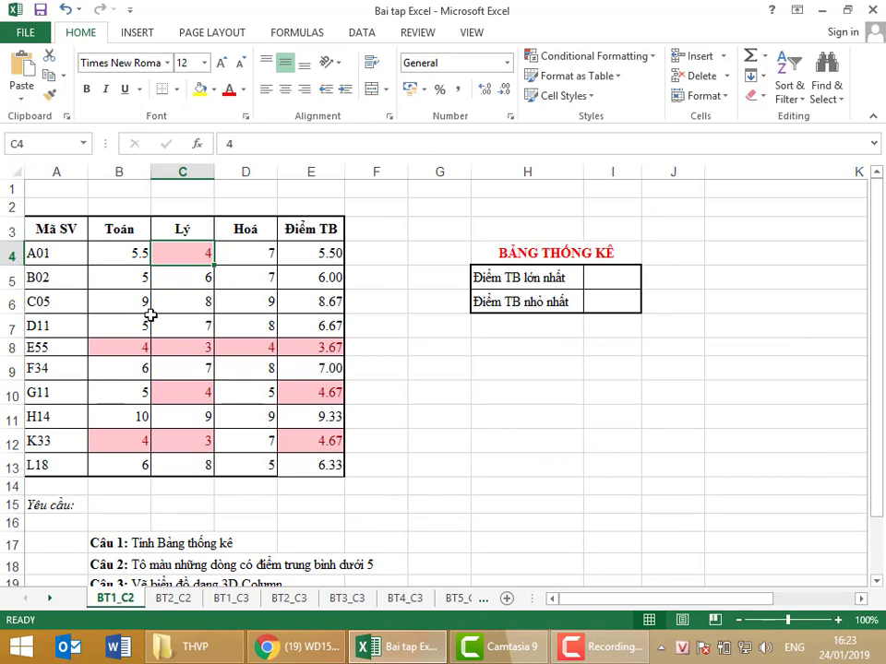
Test the rule by entering 4 in C5, then undo it back to 6.
{"action": "left_click", "coordinate": [200, 283]}
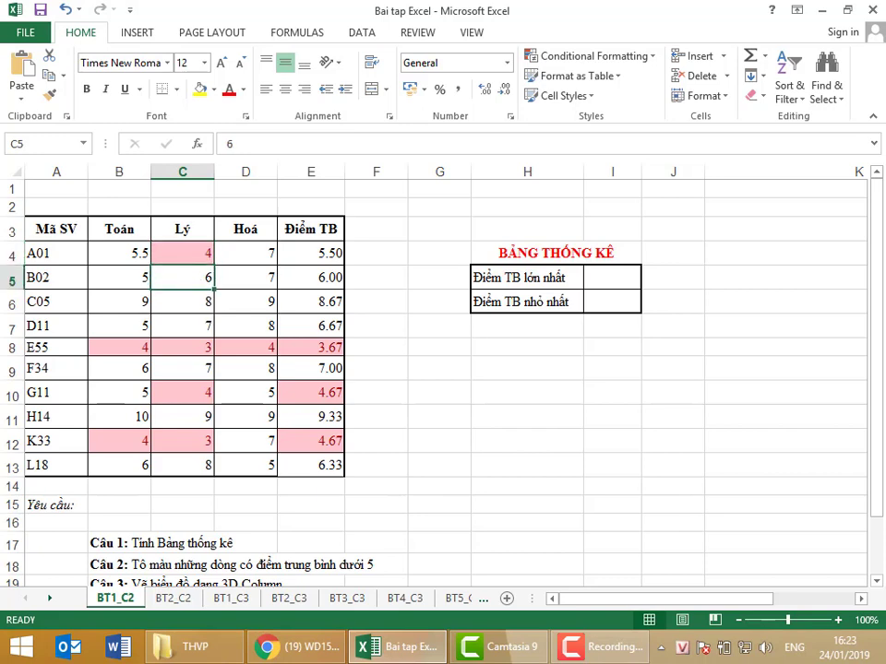
{"action": "type", "text": "4"}
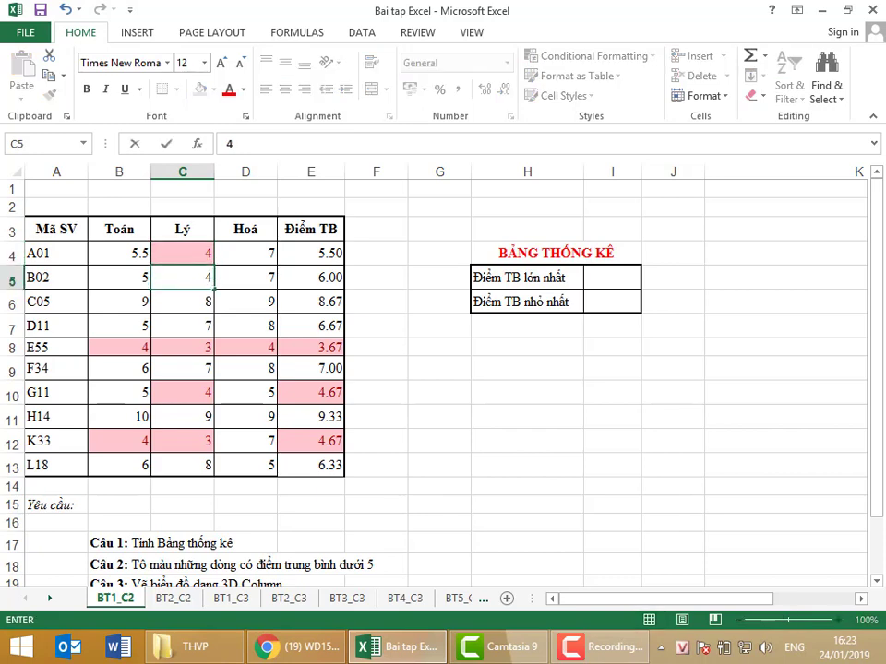
{"action": "key", "text": "Return"}
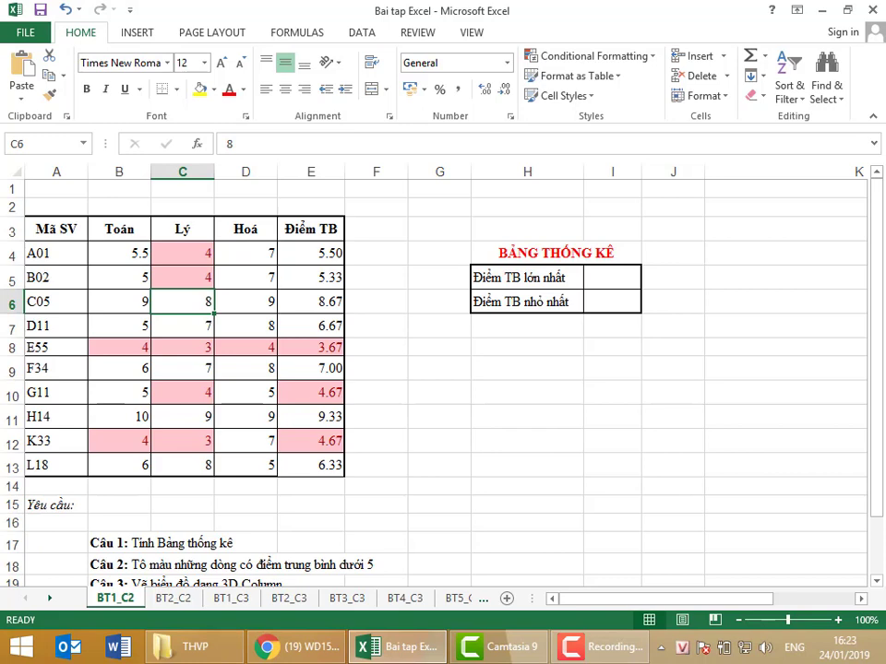
{"action": "key", "text": "ctrl+z"}
{"action": "key", "text": "ctrl+z"}
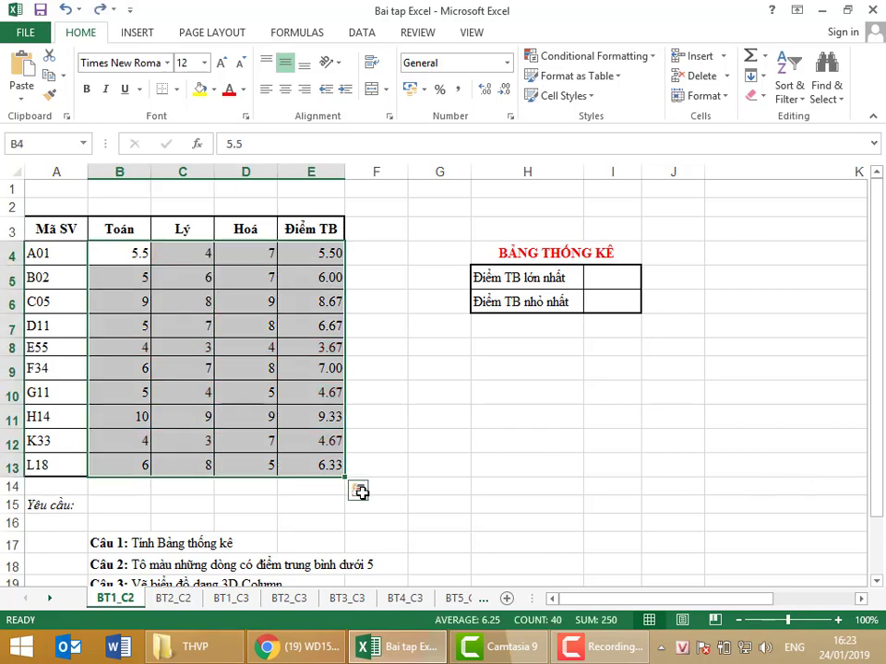
Select the student rows A4:E13 and start a New Rule in Conditional Formatting.
{"action": "left_click", "coordinate": [311, 487]}
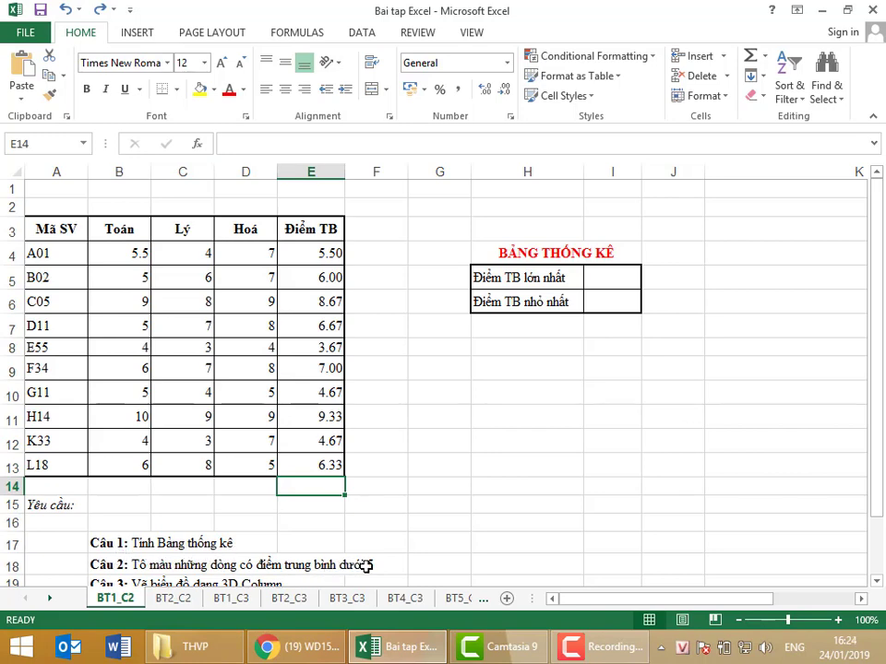
{"action": "left_click", "coordinate": [44, 258]}
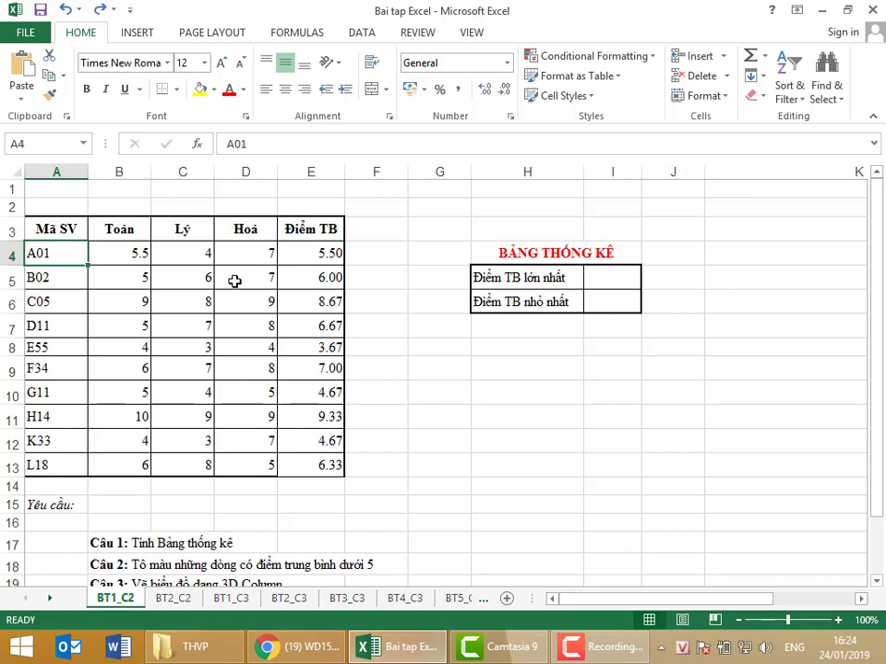
{"action": "left_click_drag", "start_coordinate": [63, 253], "coordinate": [297, 465]}
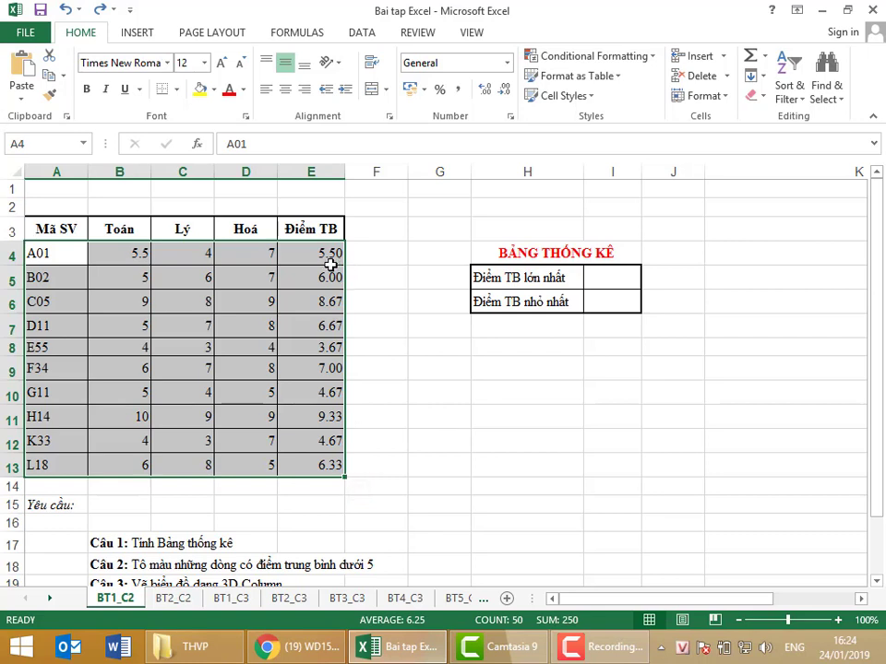
{"action": "left_click", "coordinate": [578, 61]}
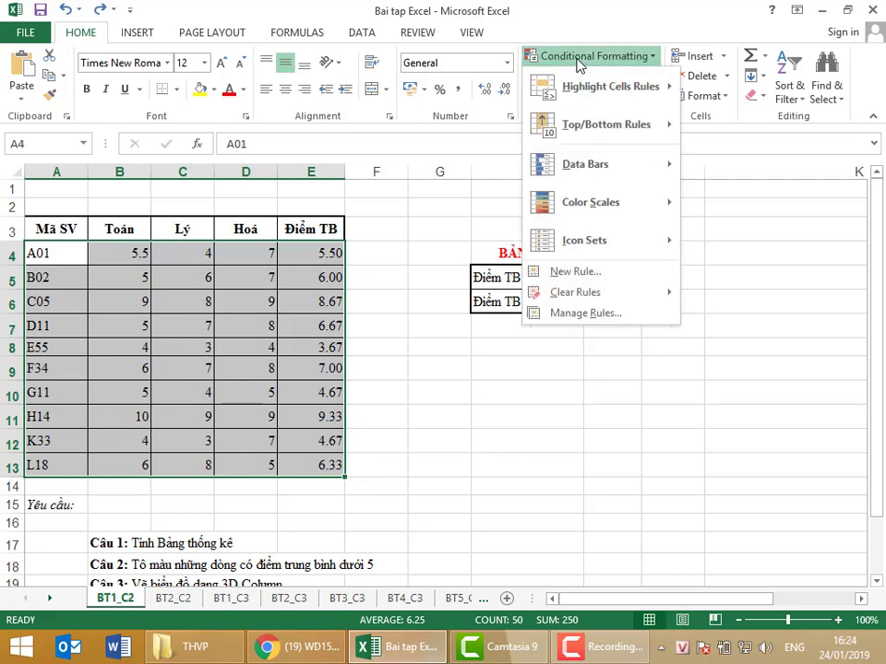
{"action": "mouse_move", "coordinate": [582, 92]}
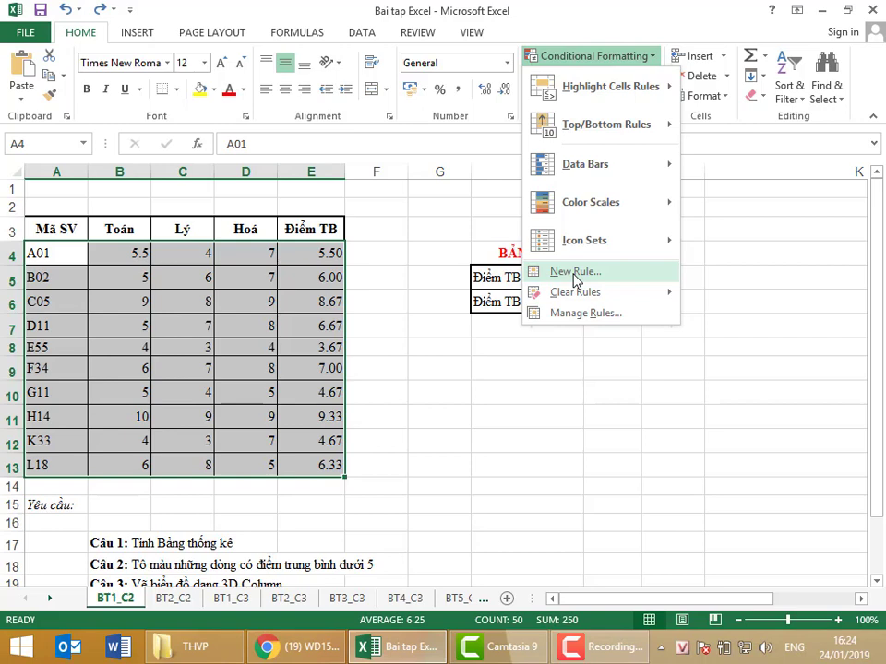
{"action": "left_click", "coordinate": [575, 273]}
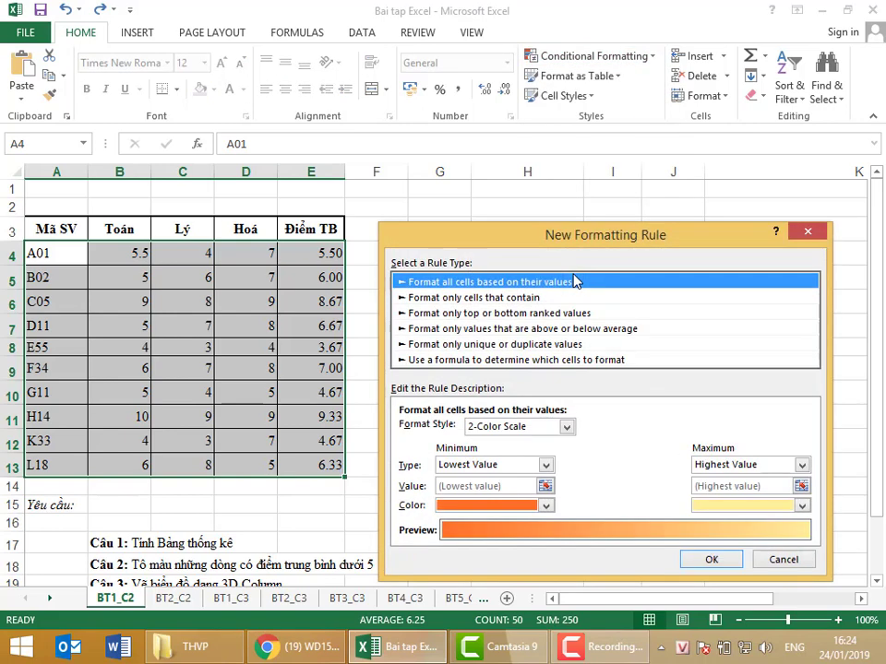
Make the rule formula-based with =$E4<5 and open its Format settings.
{"action": "left_click", "coordinate": [439, 362]}
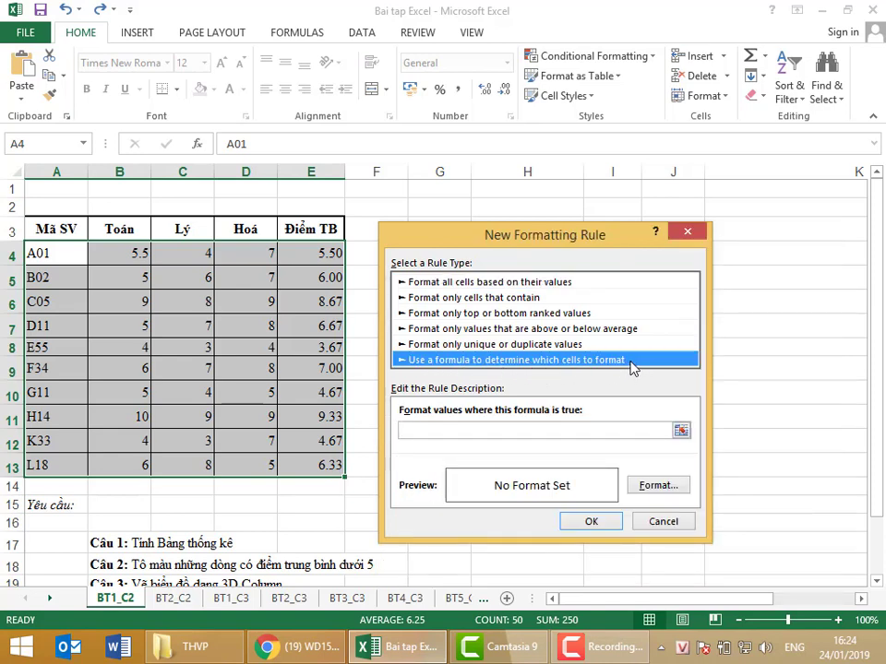
{"action": "left_click", "coordinate": [474, 429]}
{"action": "type", "text": "=$E"}
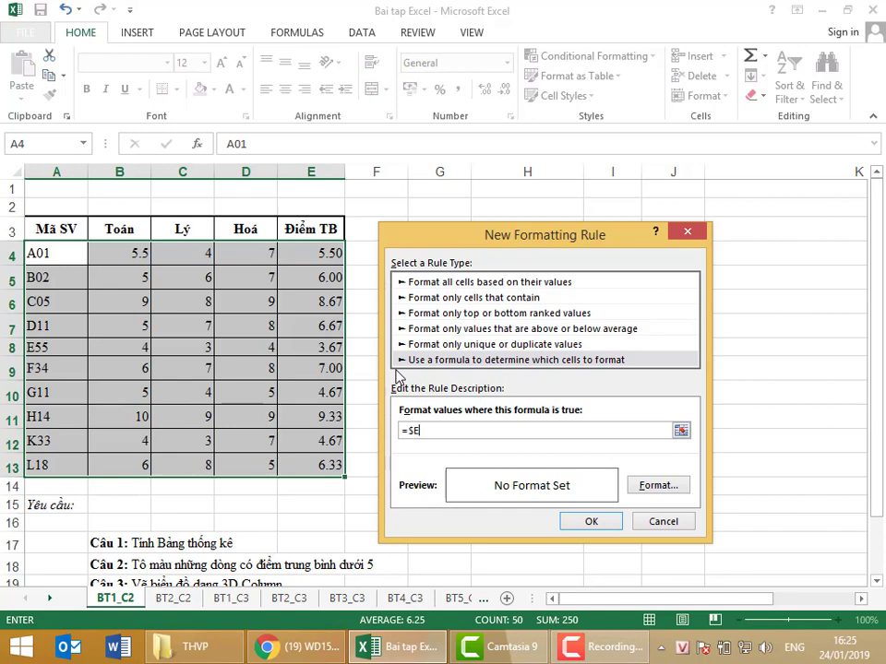
{"action": "type", "text": "4<5"}
{"action": "left_click", "coordinate": [650, 489]}
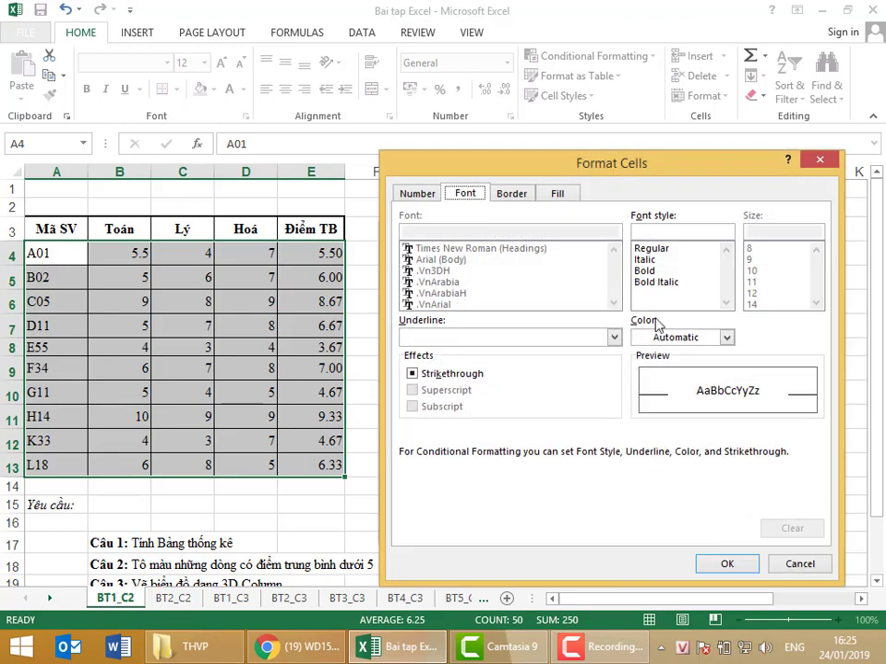
Format below-5-average rows with red font and peach fill, and apply the rule.
{"action": "left_click", "coordinate": [820, 163]}
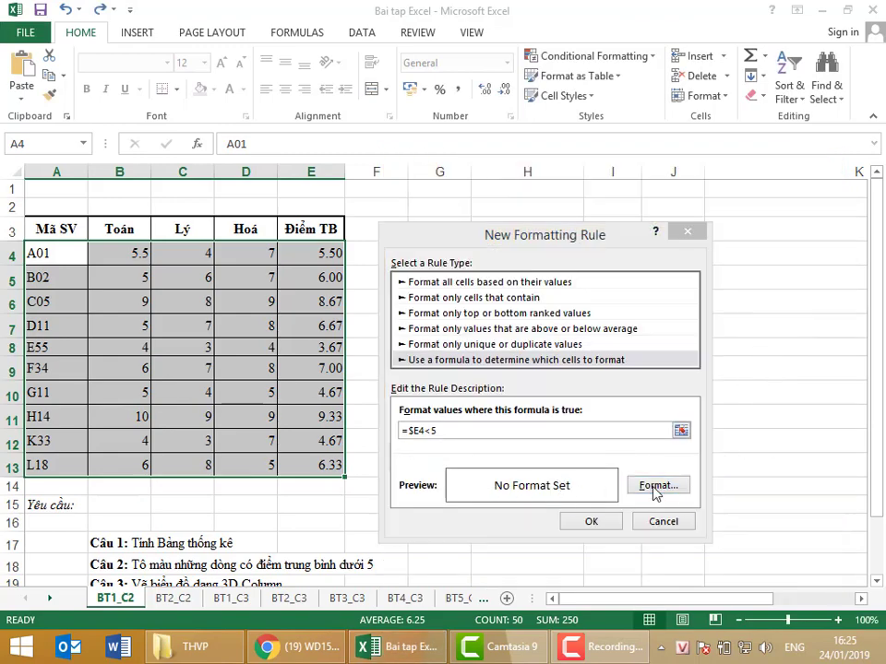
{"action": "left_click", "coordinate": [656, 490]}
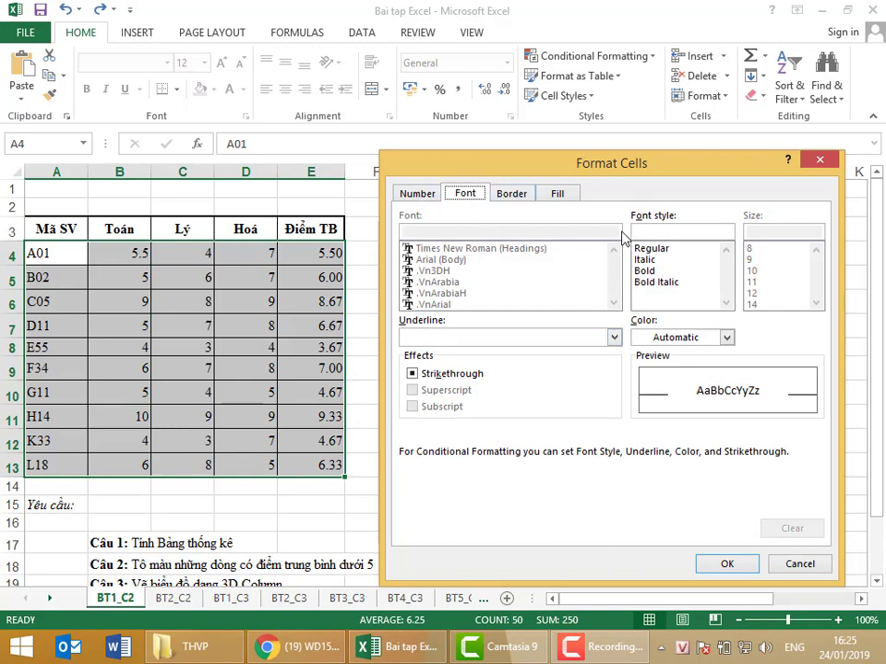
{"action": "left_click", "coordinate": [699, 339]}
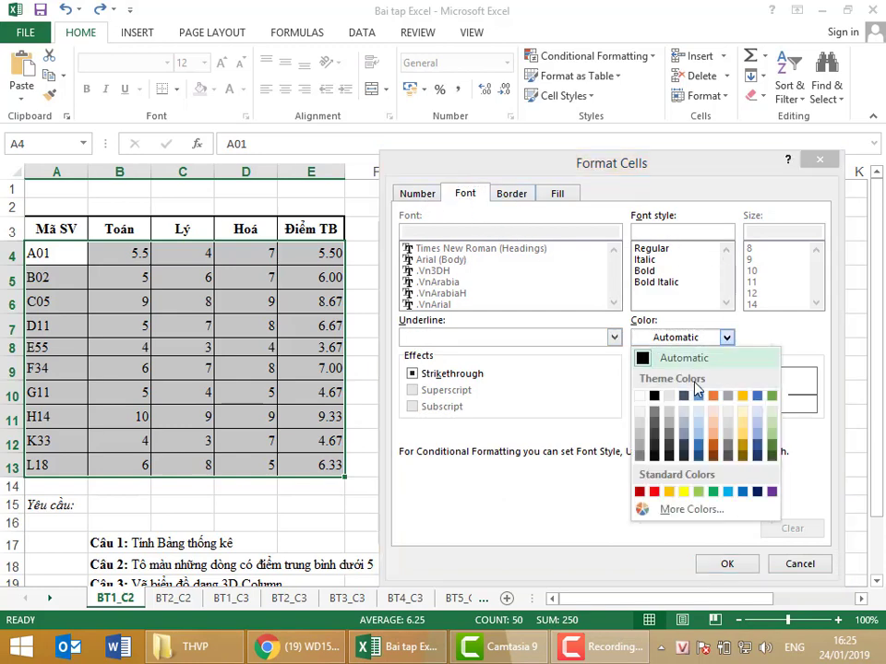
{"action": "left_click", "coordinate": [654, 490]}
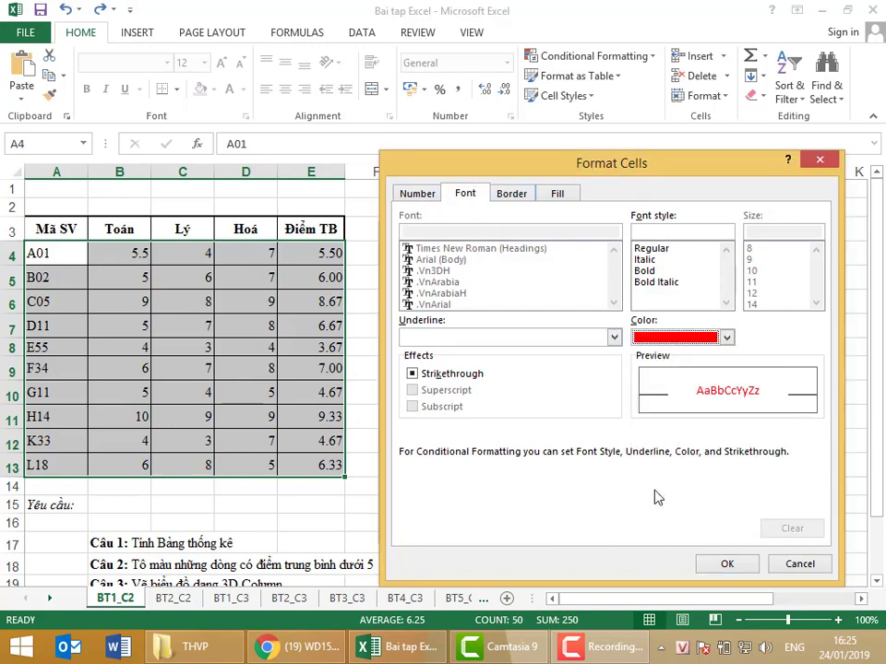
{"action": "left_click", "coordinate": [558, 197]}
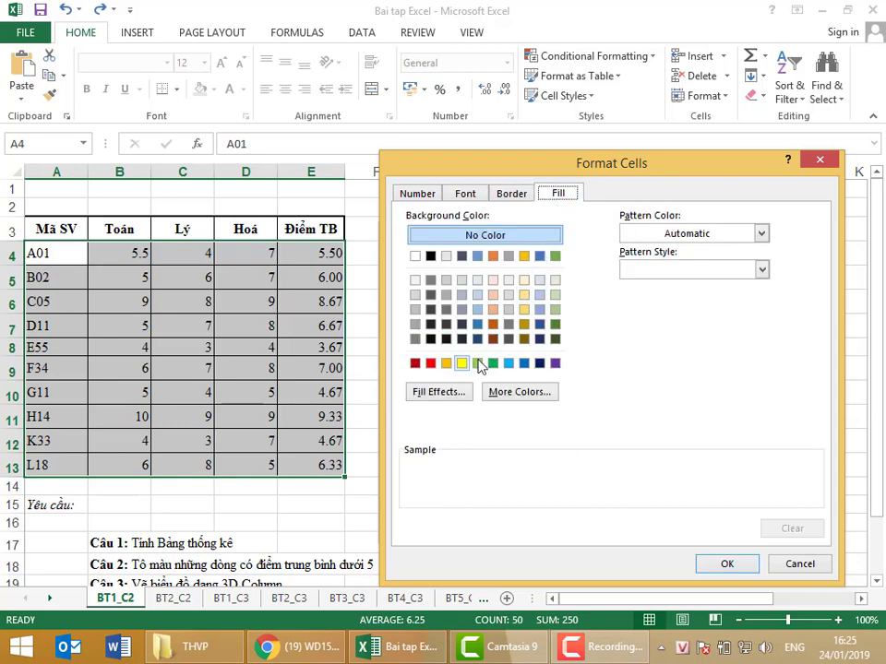
{"action": "left_click", "coordinate": [492, 294]}
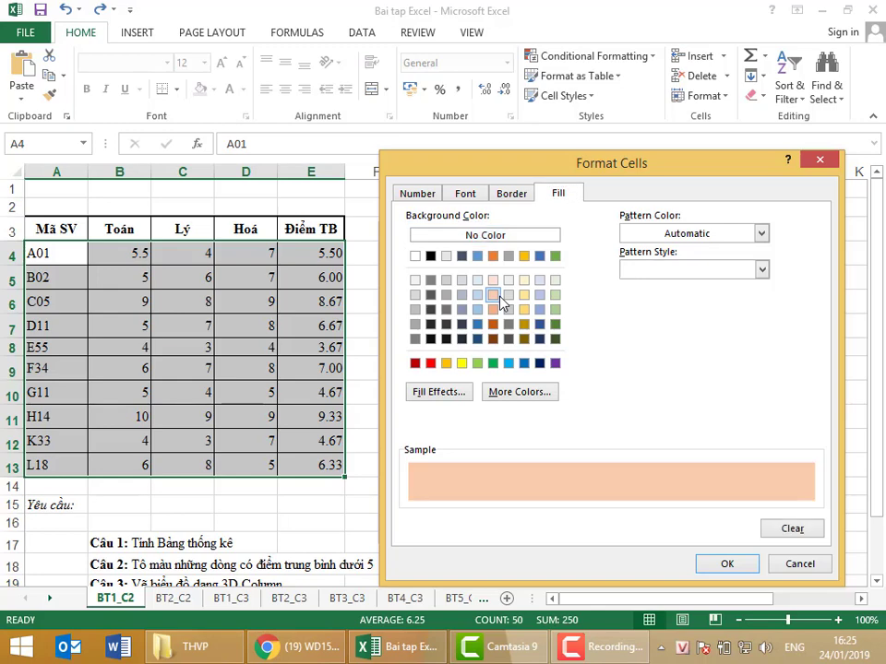
{"action": "left_click", "coordinate": [726, 564]}
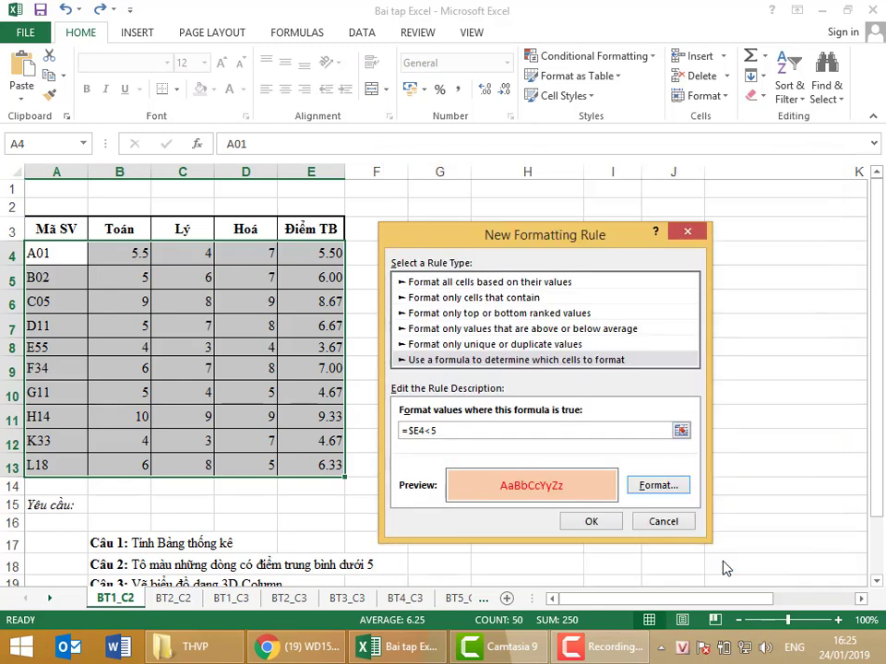
{"action": "left_click", "coordinate": [609, 524]}
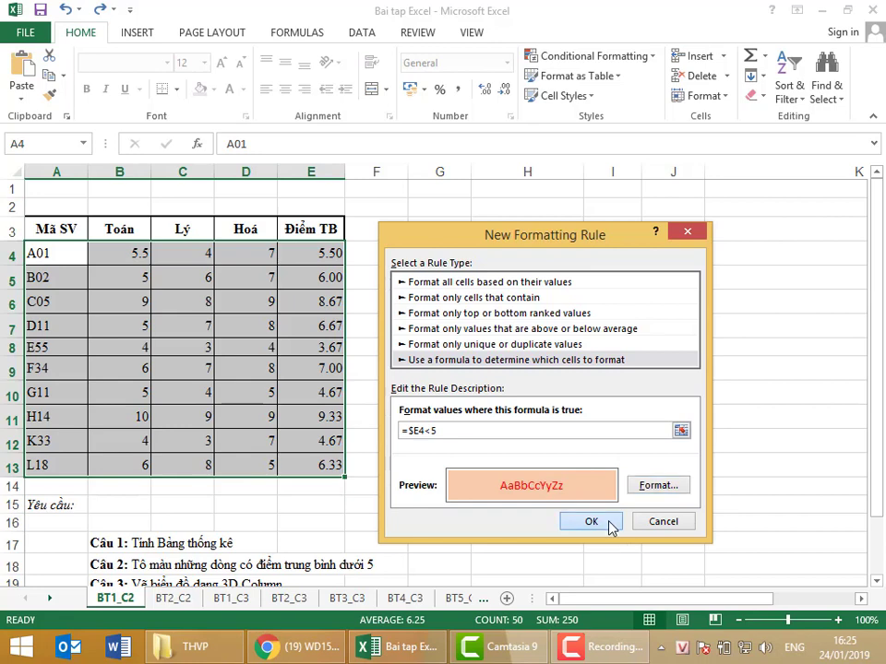
{"action": "left_click", "coordinate": [590, 522]}
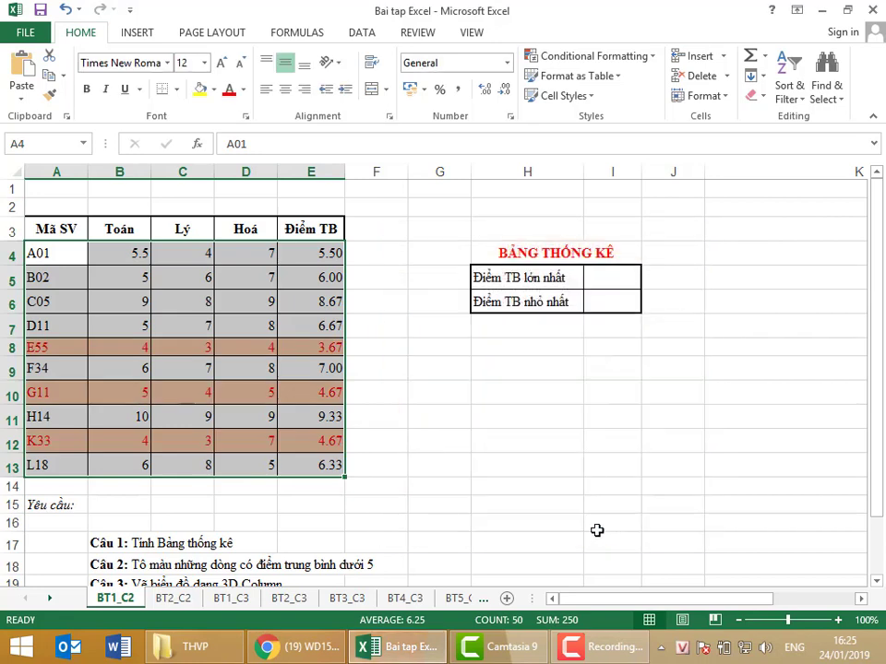
{"action": "left_click", "coordinate": [524, 426]}
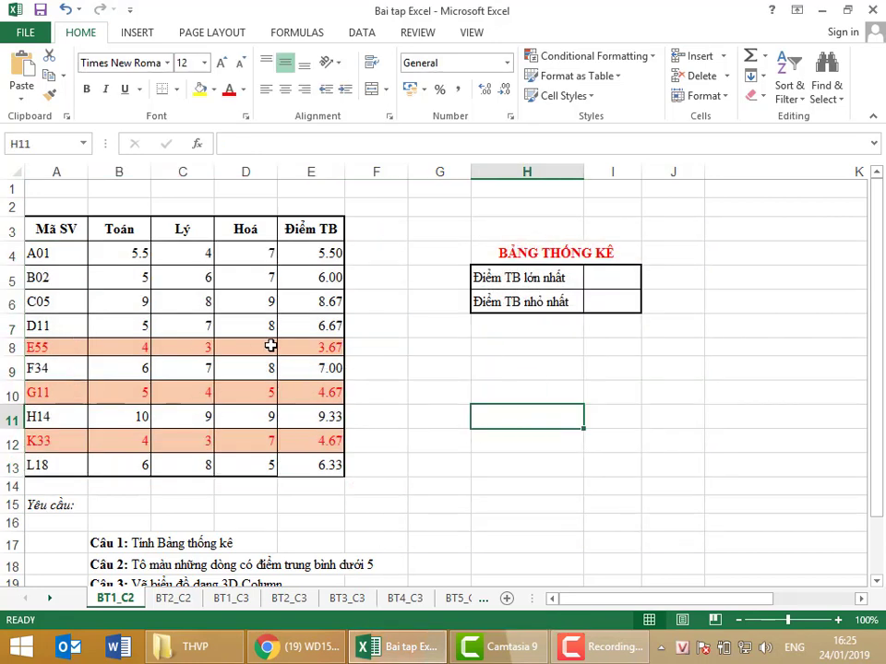
{"action": "left_click", "coordinate": [333, 346]}
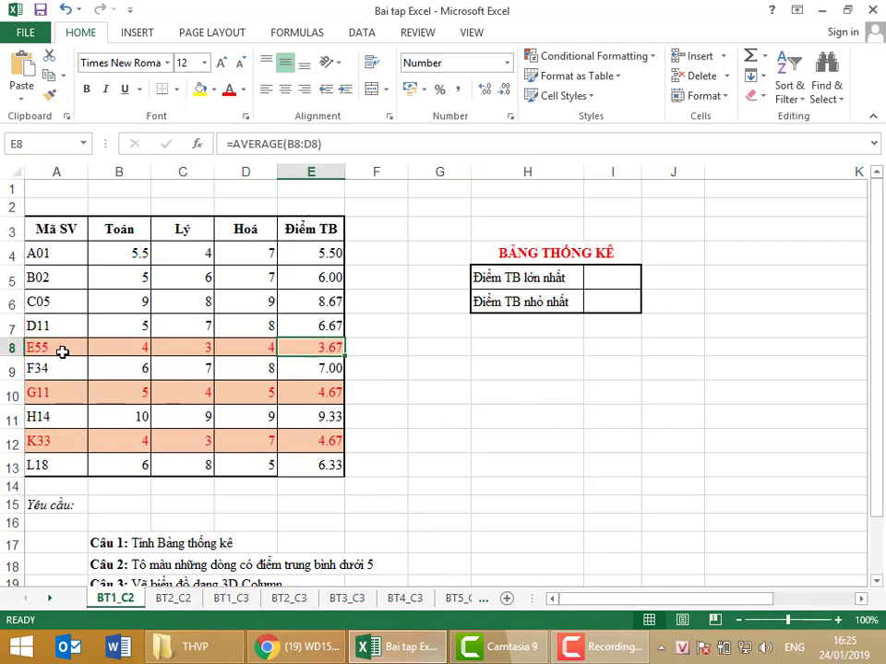
{"action": "left_click_drag", "start_coordinate": [61, 349], "coordinate": [314, 352]}
{"action": "left_click", "coordinate": [320, 394]}
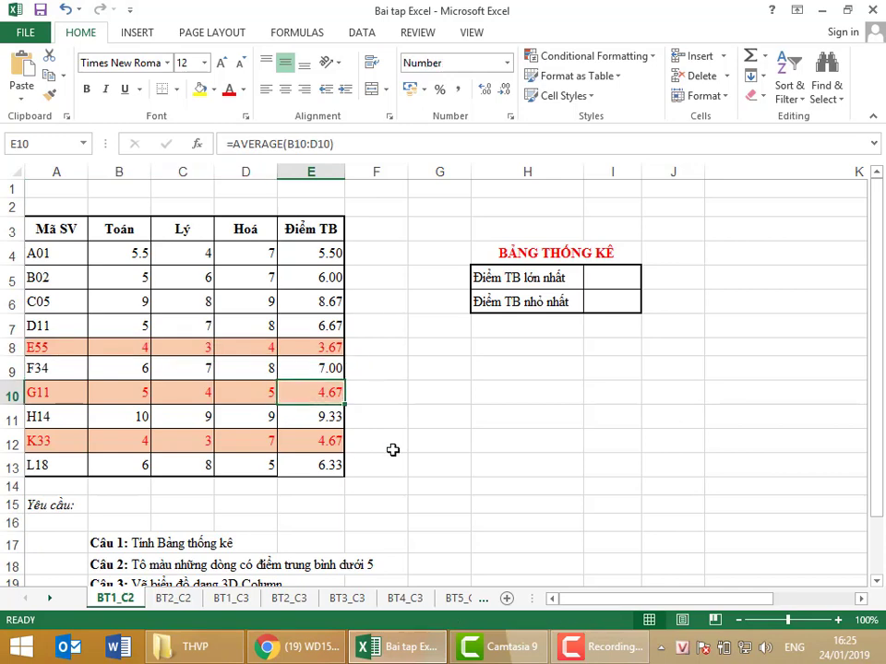
{"action": "left_click", "coordinate": [393, 449]}
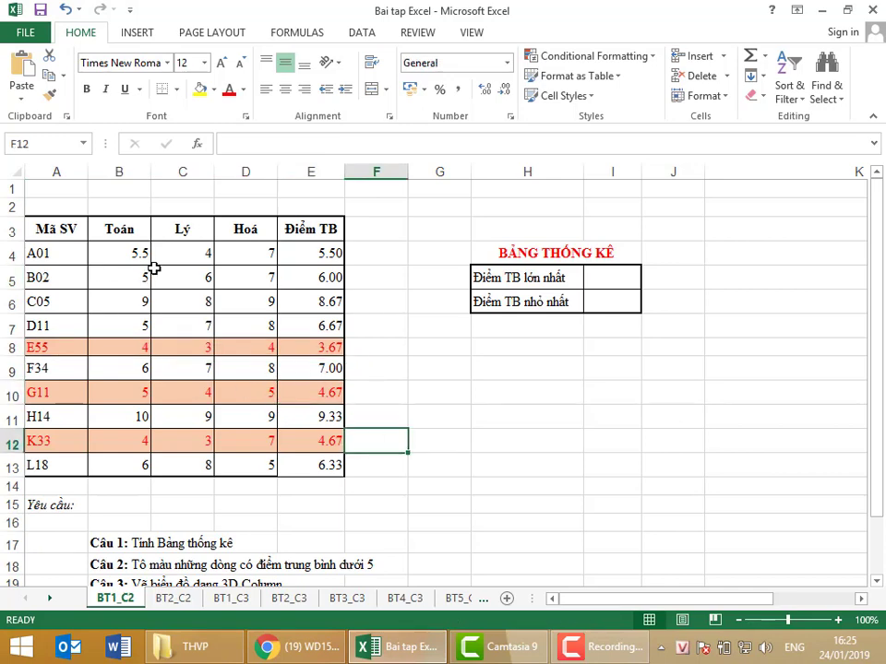
{"action": "left_click", "coordinate": [307, 258]}
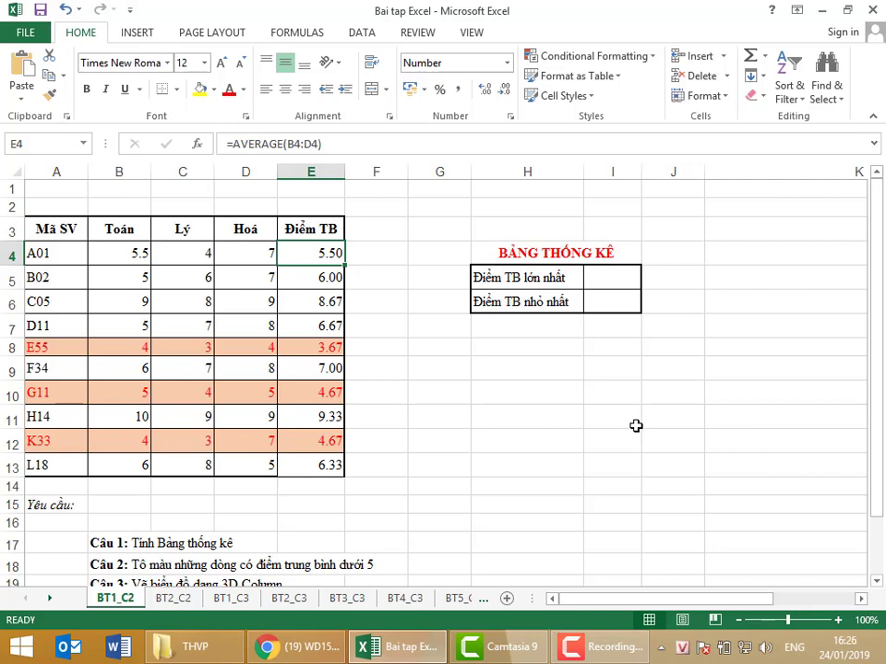
Put the highest average, =MAX(E4:E13) giving 9.33, in I5.
{"action": "left_click", "coordinate": [619, 282]}
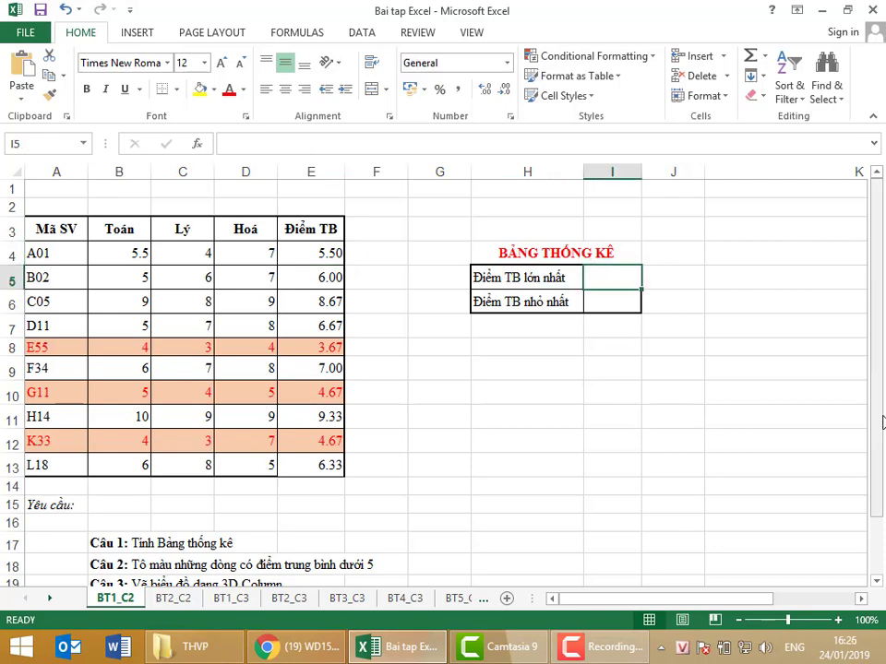
{"action": "type", "text": "="}
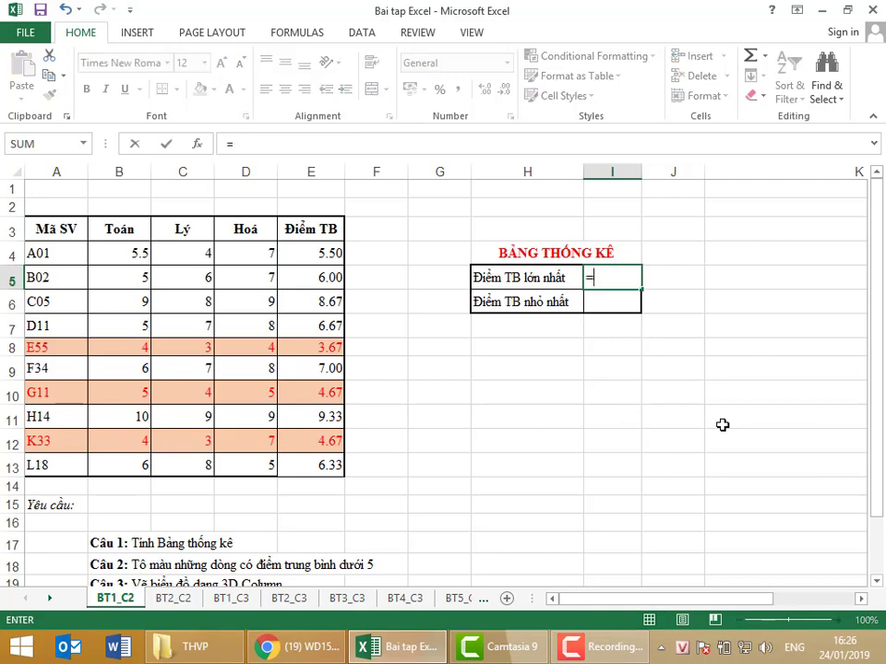
{"action": "type", "text": "max"}
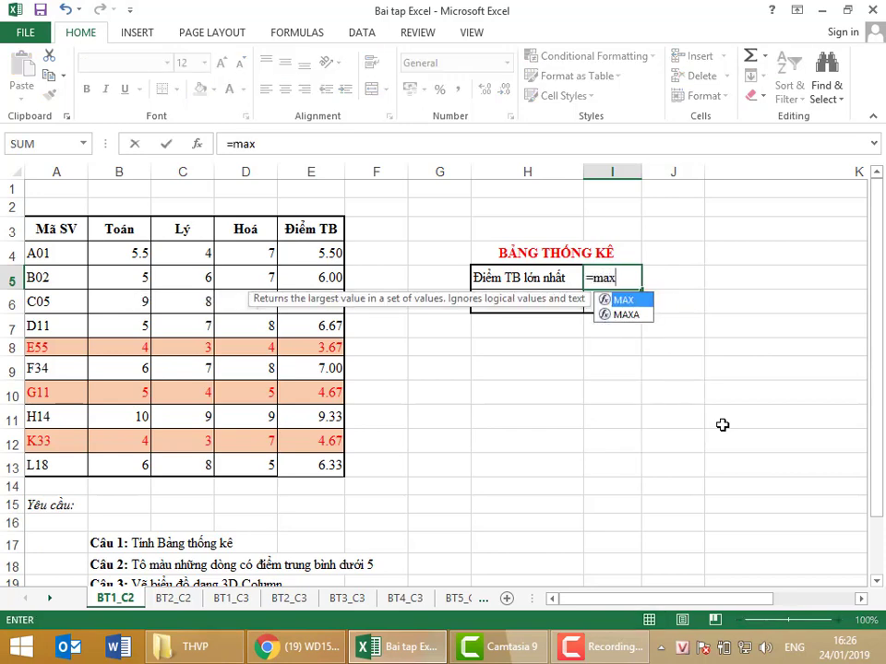
{"action": "type", "text": "("}
{"action": "left_click_drag", "start_coordinate": [310, 253], "coordinate": [311, 470]}
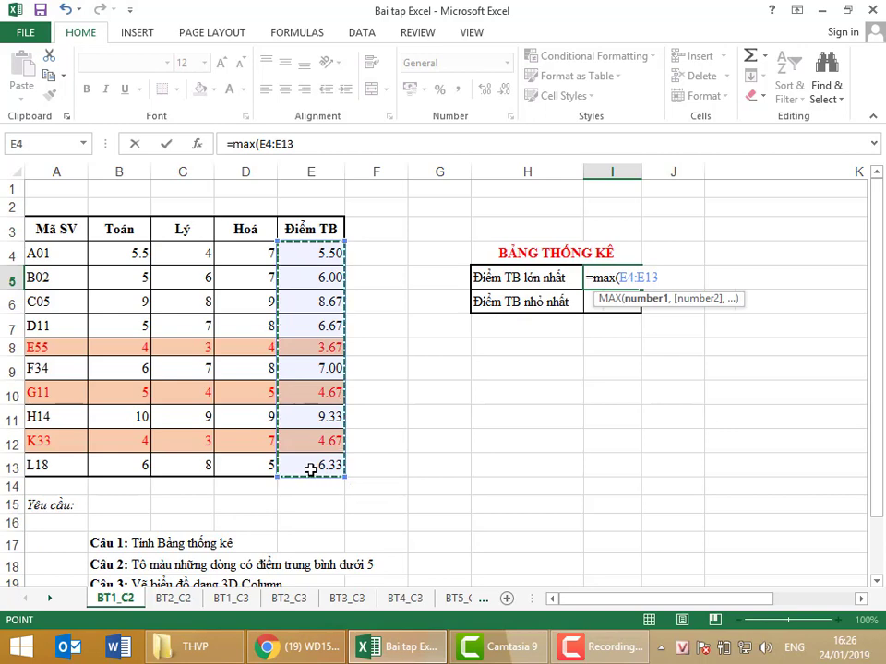
{"action": "key", "text": "ctrl+Return"}
{"action": "key", "text": "Return"}
Put the lowest average, =MIN(E4:E13) giving 3.67, in I6.
{"action": "type", "text": "="}
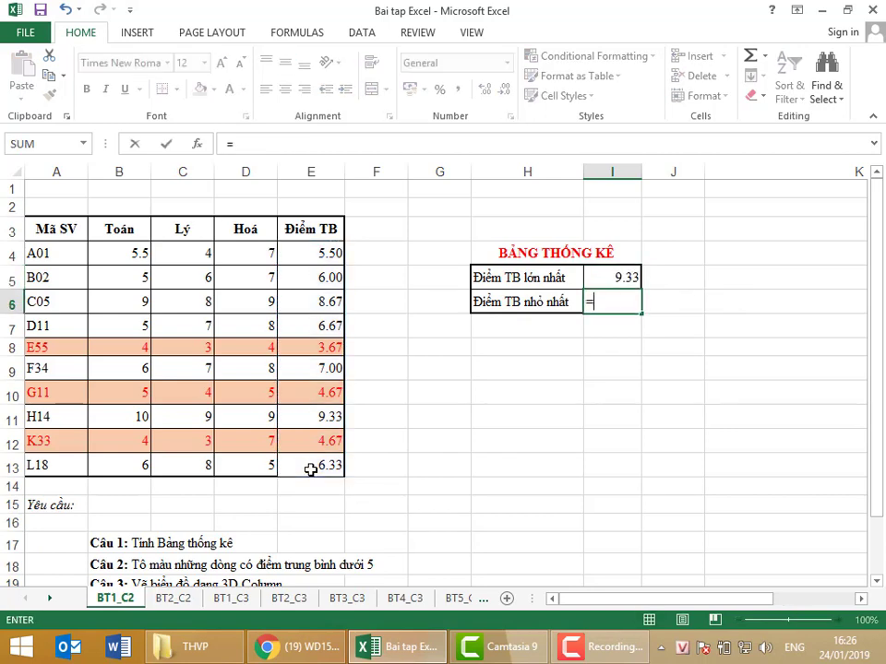
{"action": "type", "text": "min("}
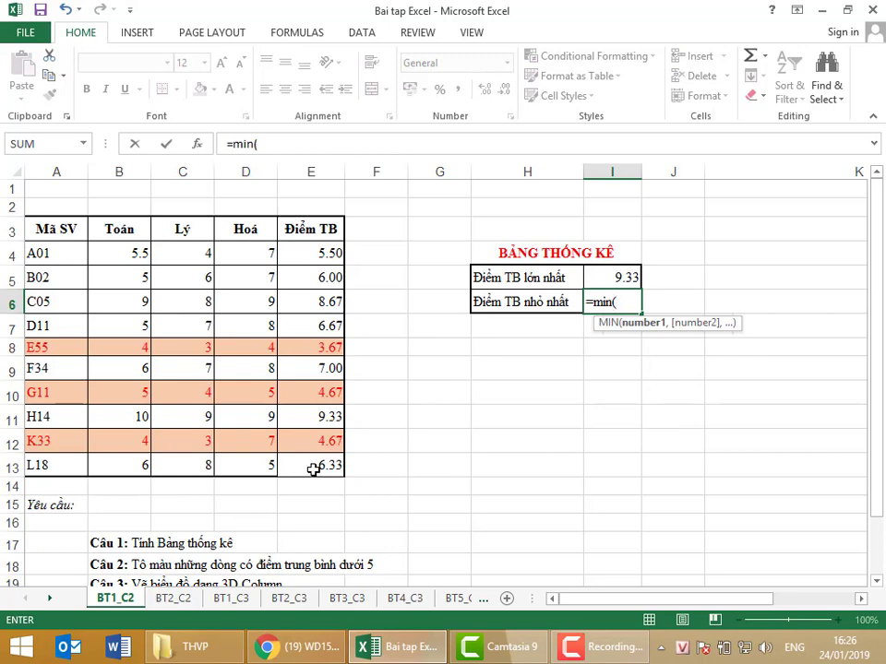
{"action": "left_click_drag", "start_coordinate": [303, 262], "coordinate": [310, 464]}
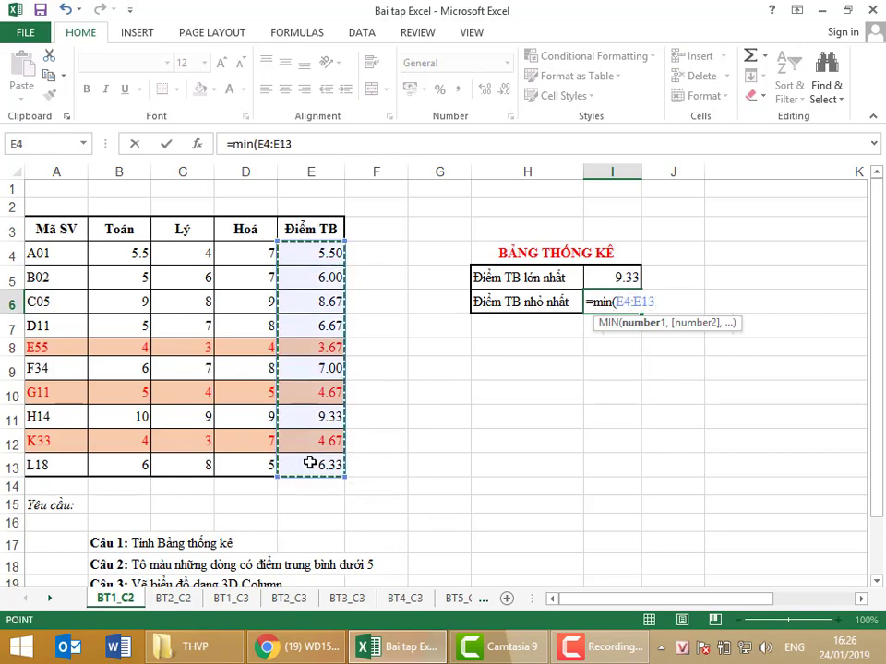
{"action": "key", "text": "Return"}
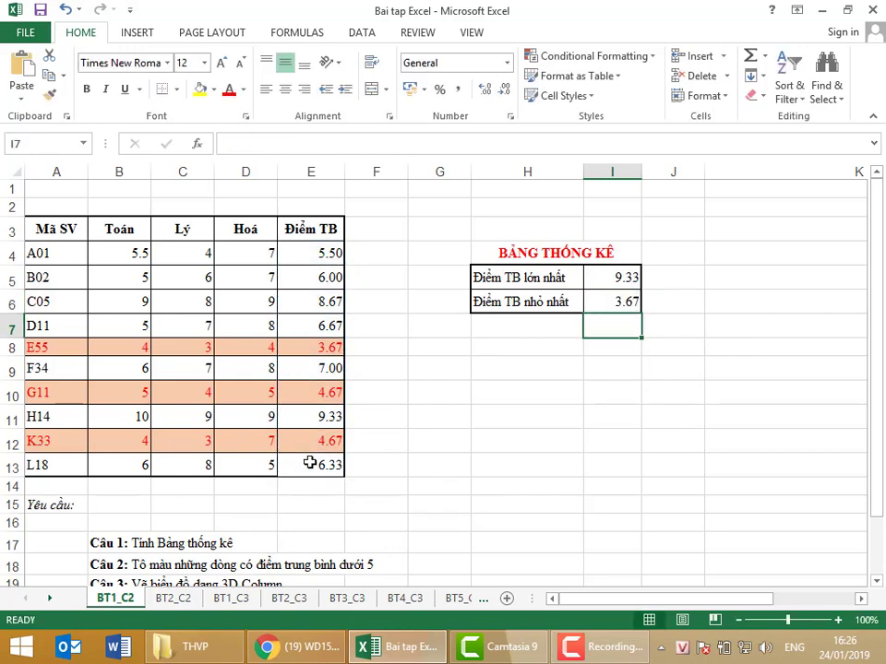
Review the 3D chart, sheet password and 0–10 input requirements below the table.
{"action": "scroll", "coordinate": [310, 463], "scroll_direction": "down", "scroll_amount": 1}
{"action": "left_click", "coordinate": [208, 522]}
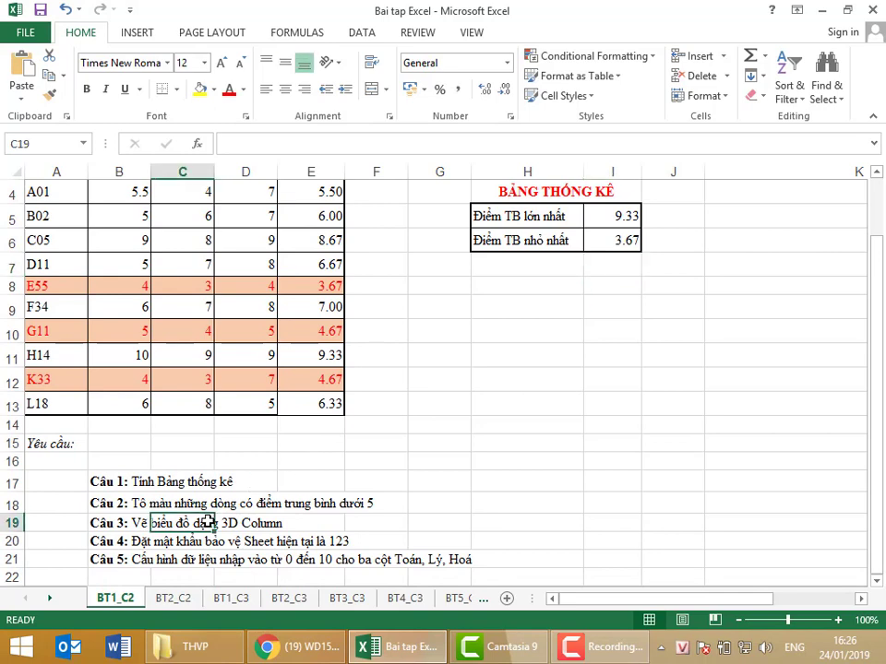
{"action": "left_click", "coordinate": [205, 543]}
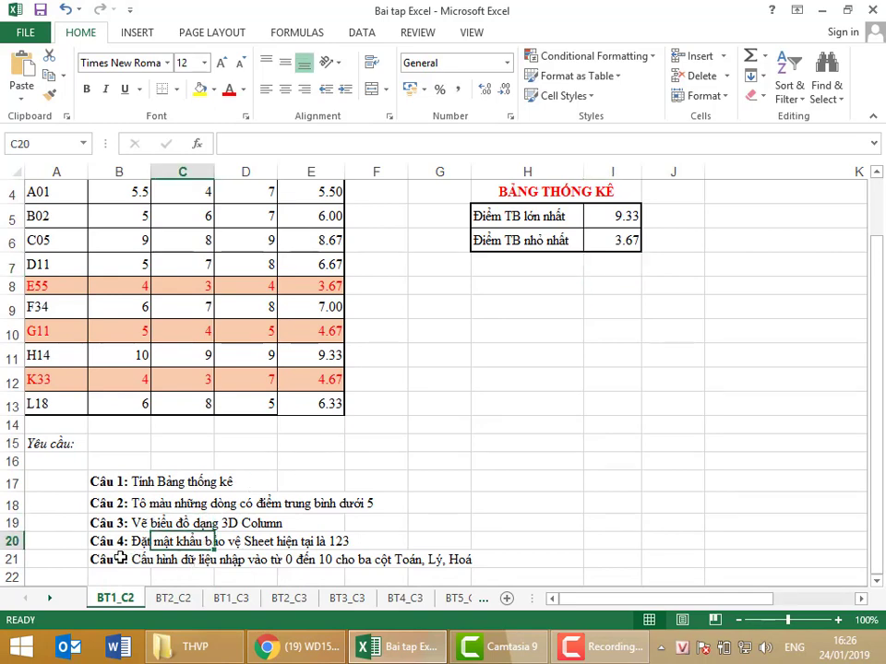
{"action": "left_click", "coordinate": [125, 558]}
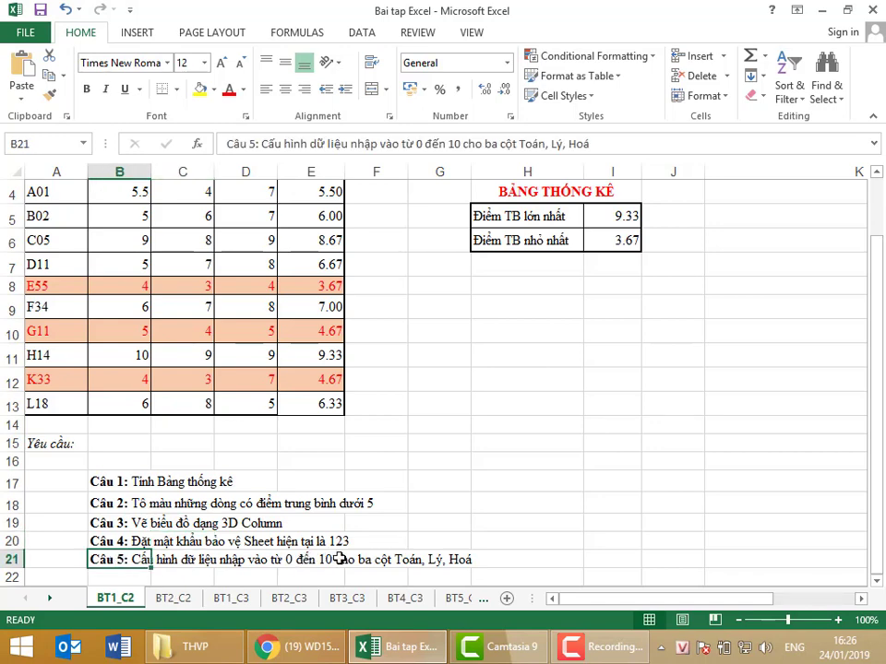
{"action": "scroll", "coordinate": [336, 509], "scroll_direction": "up", "scroll_amount": 1}
Select the score table from the Mã SV header A3 to E13 as chart data.
{"action": "left_click", "coordinate": [128, 252]}
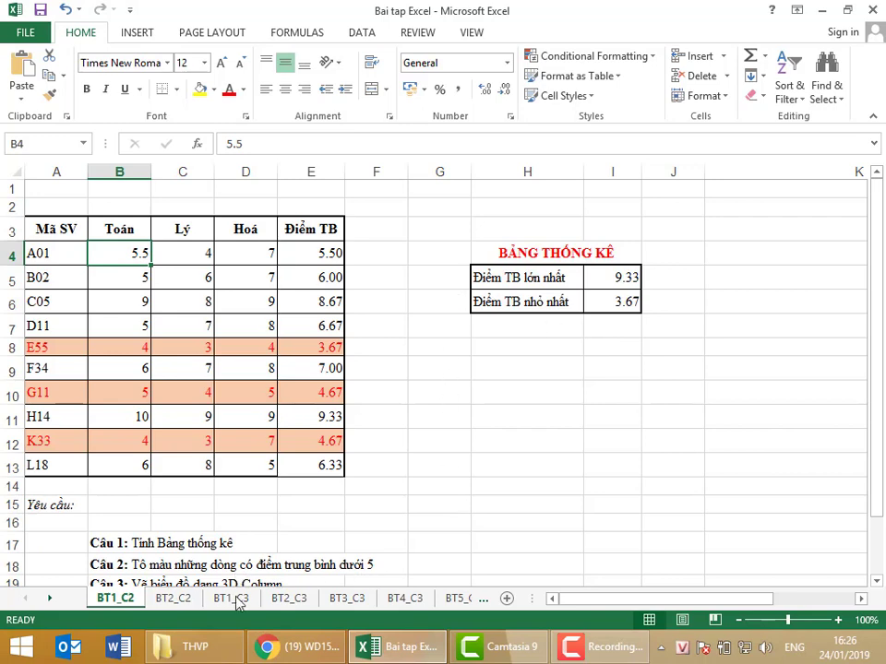
{"action": "scroll", "coordinate": [162, 542], "scroll_direction": "down", "scroll_amount": 1}
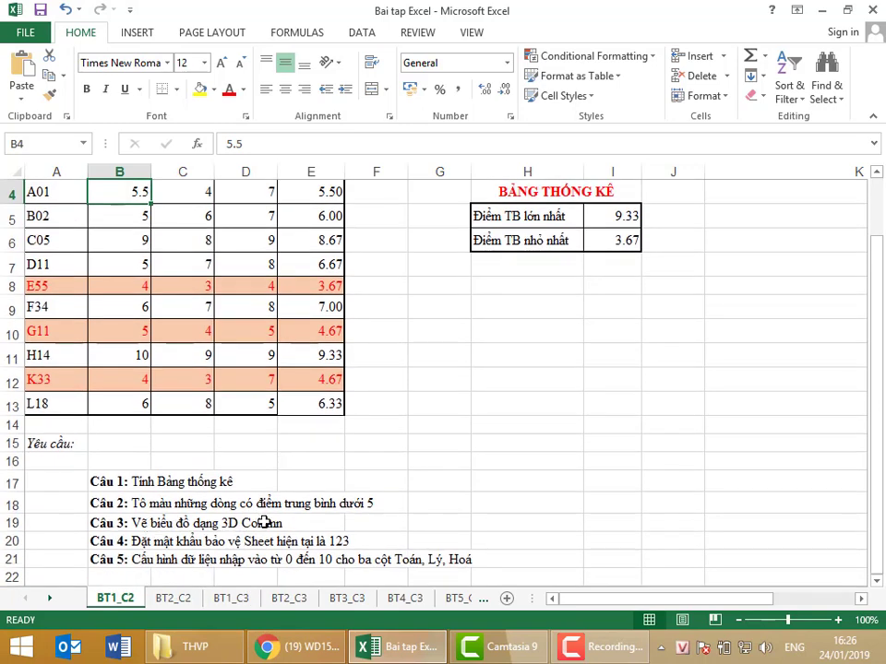
{"action": "scroll", "coordinate": [451, 443], "scroll_direction": "up", "scroll_amount": 1}
{"action": "left_click_drag", "start_coordinate": [33, 228], "coordinate": [302, 460]}
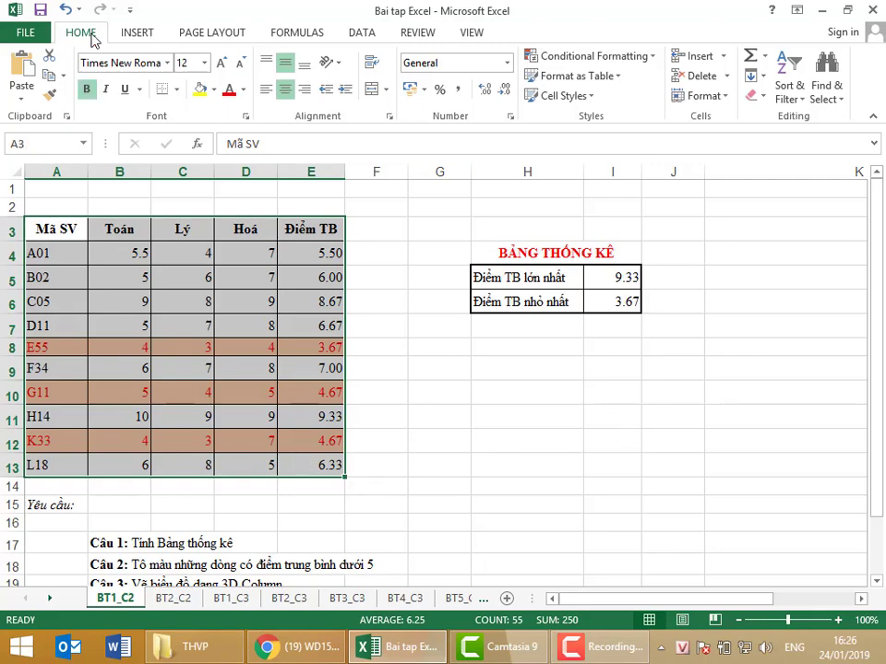
Insert a 3-D Clustered Column chart of Toán, Lý, Hoá and Điểm TB and place it below the statistics table.
{"action": "left_click", "coordinate": [141, 34]}
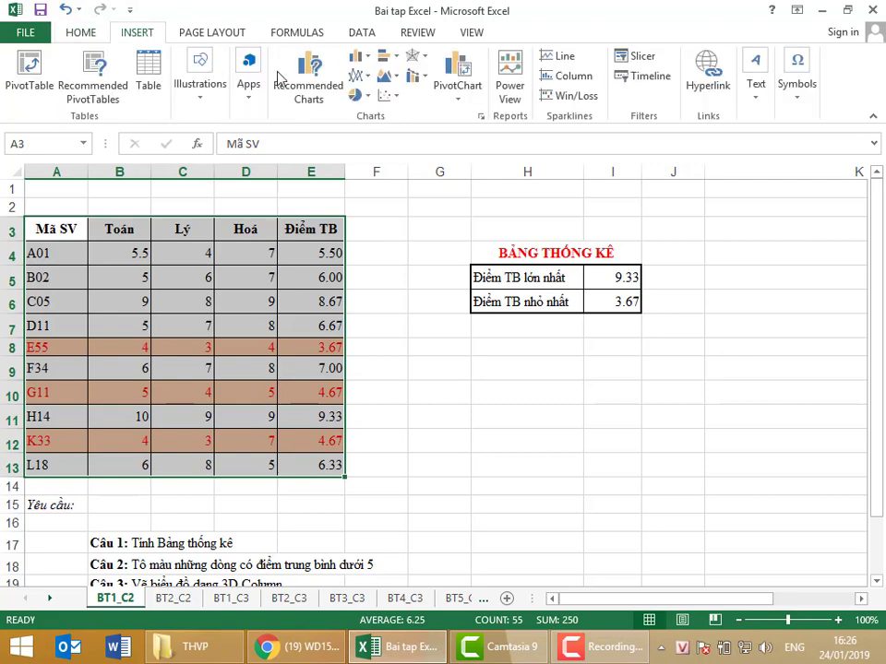
{"action": "left_click", "coordinate": [367, 58]}
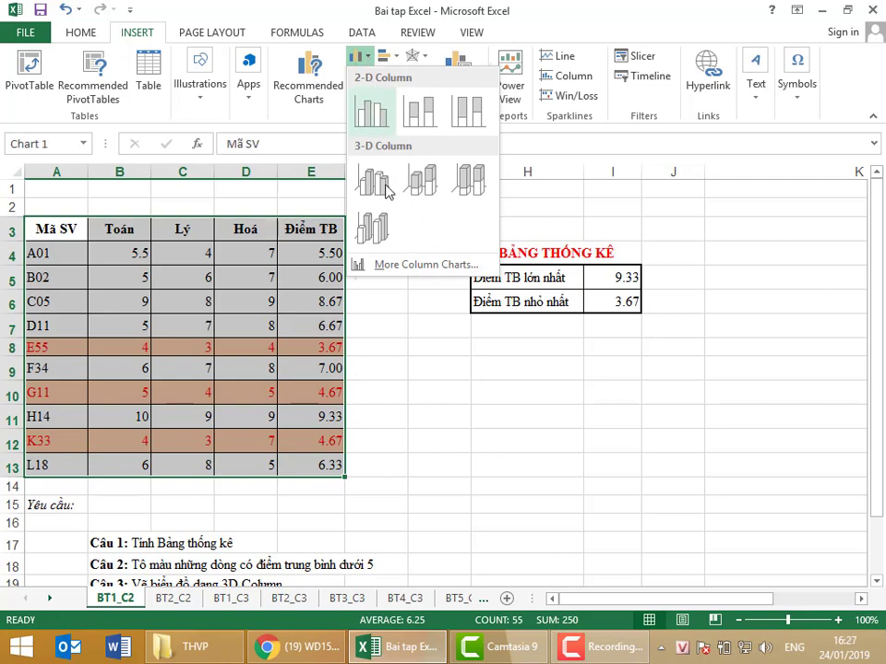
{"action": "left_click", "coordinate": [373, 182]}
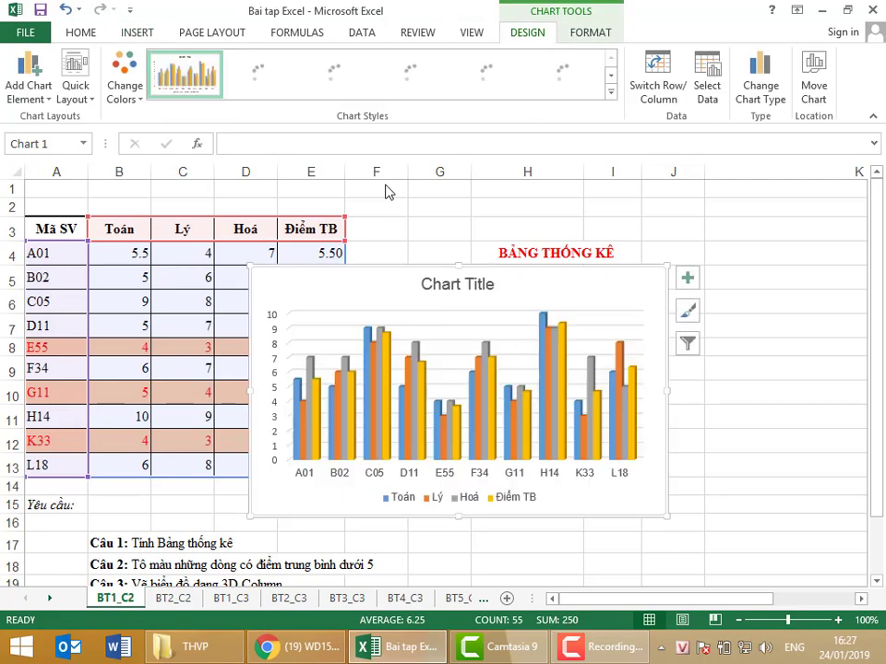
{"action": "mouse_move", "coordinate": [738, 314]}
{"action": "left_mouse_down"}
{"action": "mouse_move", "coordinate": [706, 365]}
{"action": "mouse_move", "coordinate": [695, 350]}
{"action": "left_mouse_up"}
Replace the placeholder chart title with 'Thống kê điểm thi'.
{"action": "left_click", "coordinate": [758, 295]}
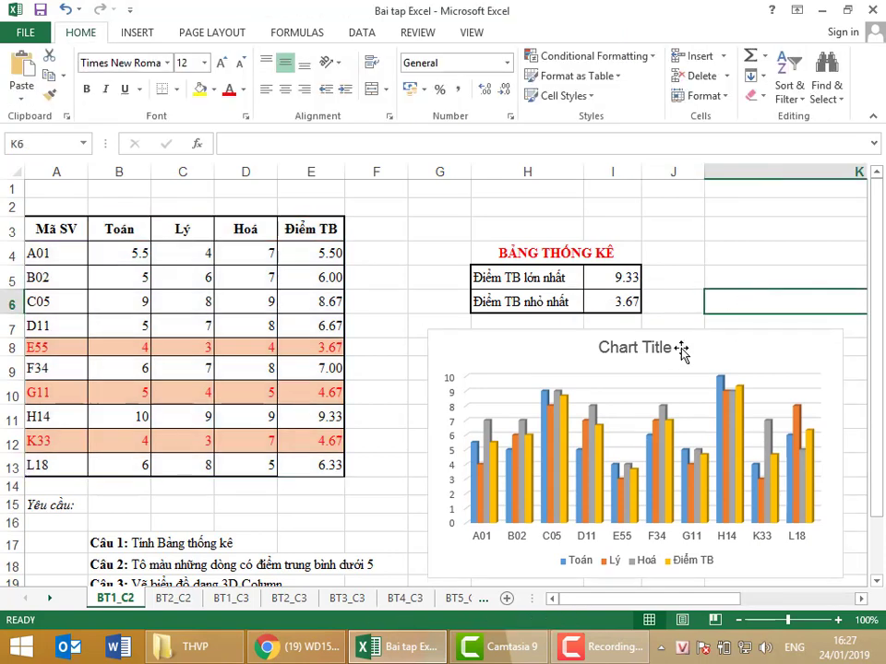
{"action": "left_click", "coordinate": [665, 354]}
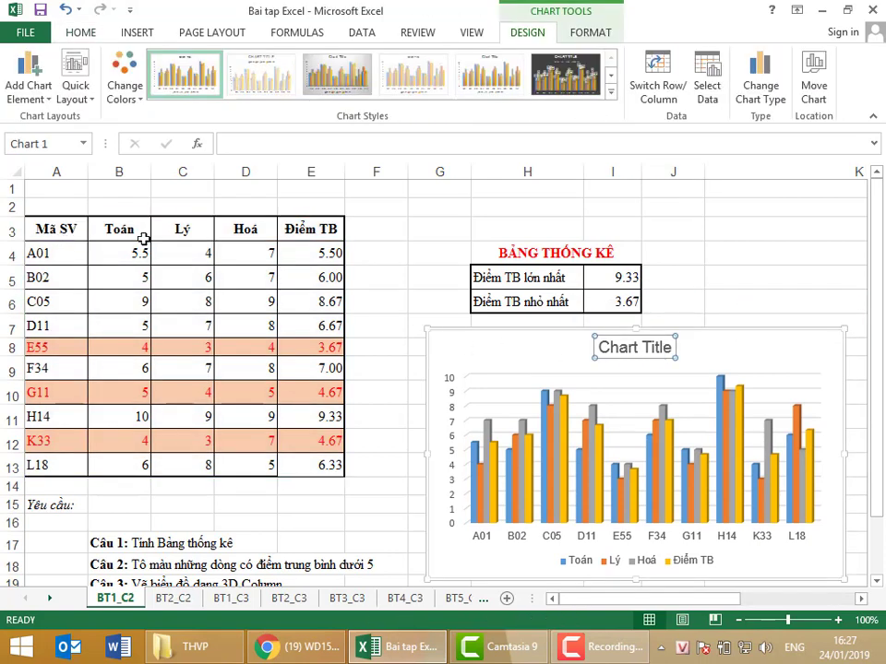
{"action": "double_click", "coordinate": [647, 346]}
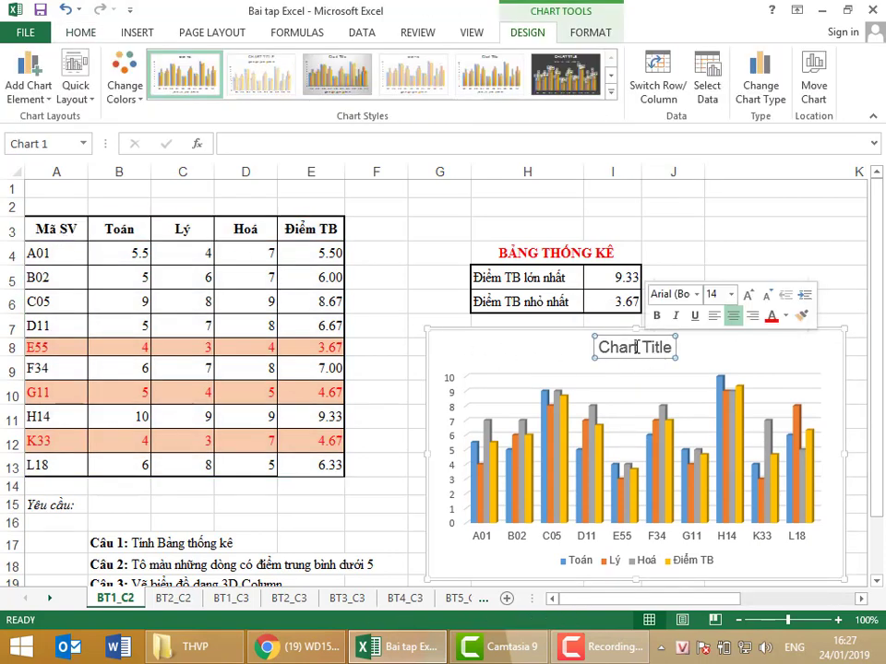
{"action": "key", "text": "BackSpace"}
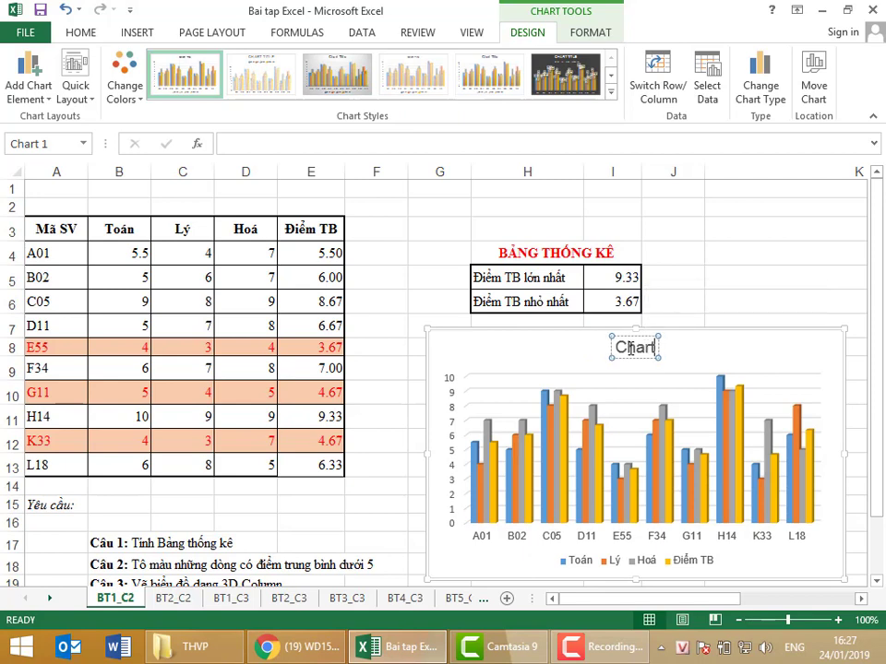
{"action": "key", "text": "BackSpace"}
{"action": "key", "text": "BackSpace"}
{"action": "key", "text": "BackSpace"}
{"action": "key", "text": "BackSpace"}
{"action": "key", "text": "BackSpace"}
{"action": "key", "text": "BackSpace"}
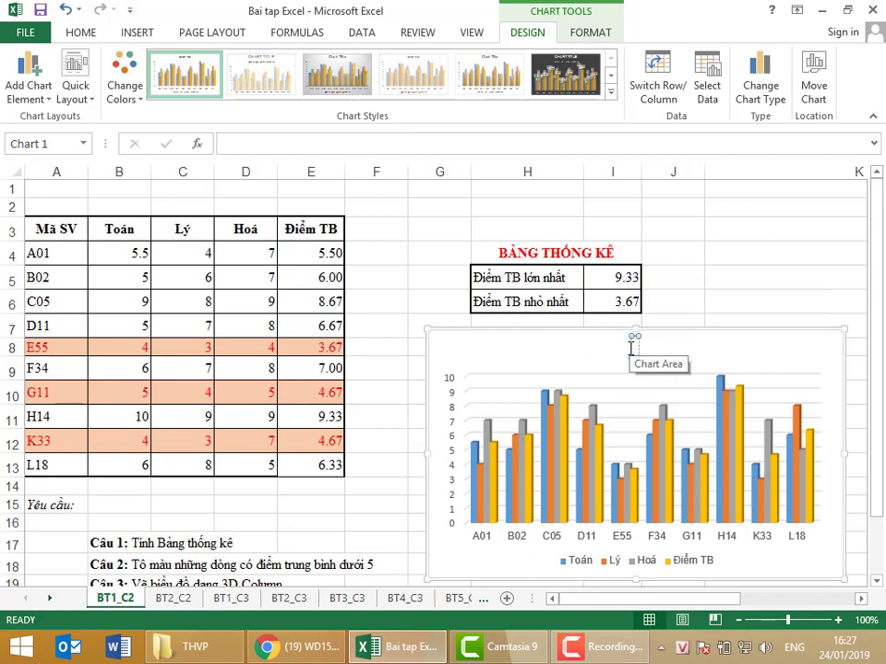
{"action": "type", "text": "Thống"}
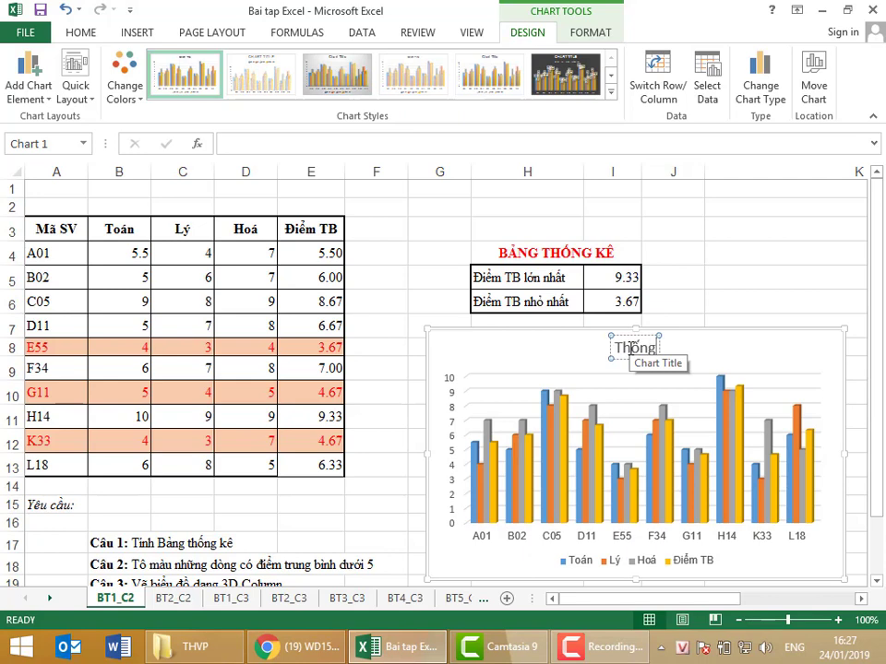
{"action": "type", "text": " kê"}
{"action": "type", "text": " đ"}
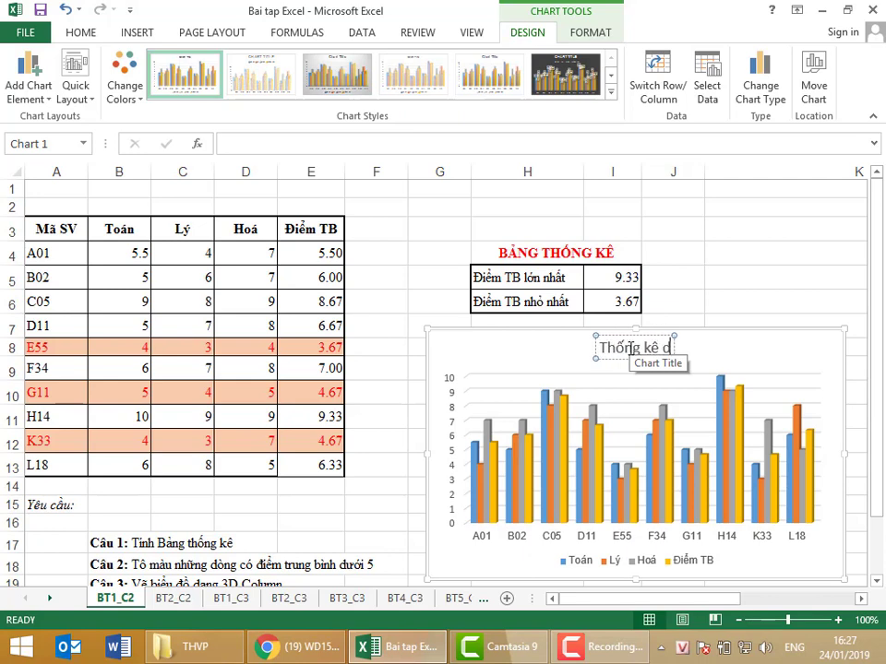
{"action": "type", "text": "iểm"}
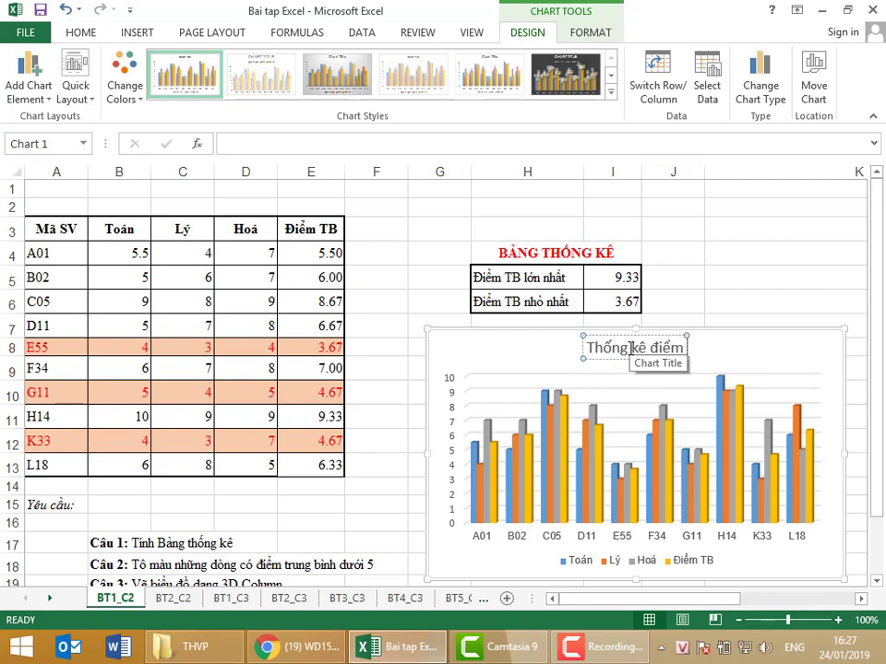
{"action": "type", "text": " thi"}
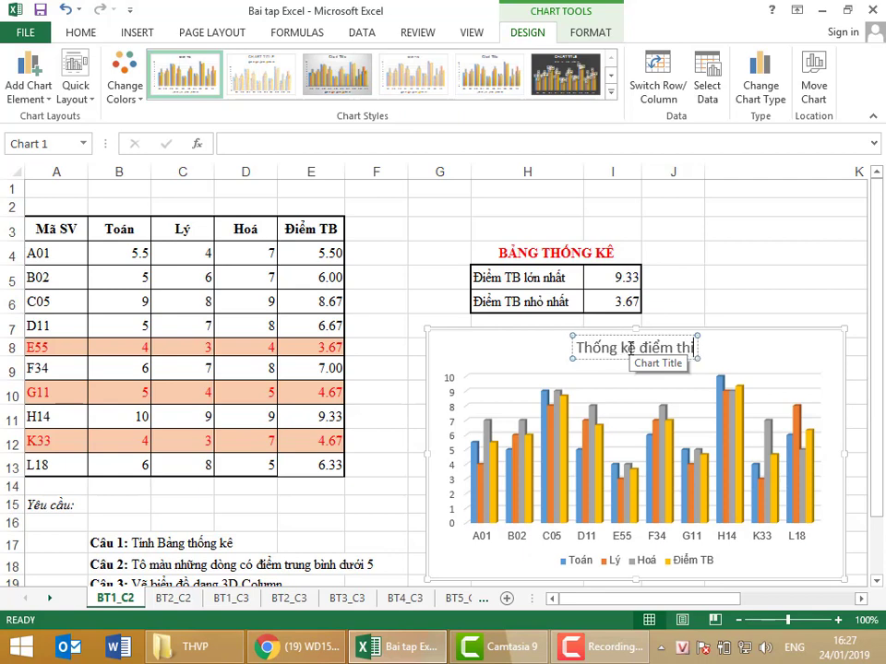
{"action": "left_click", "coordinate": [787, 246]}
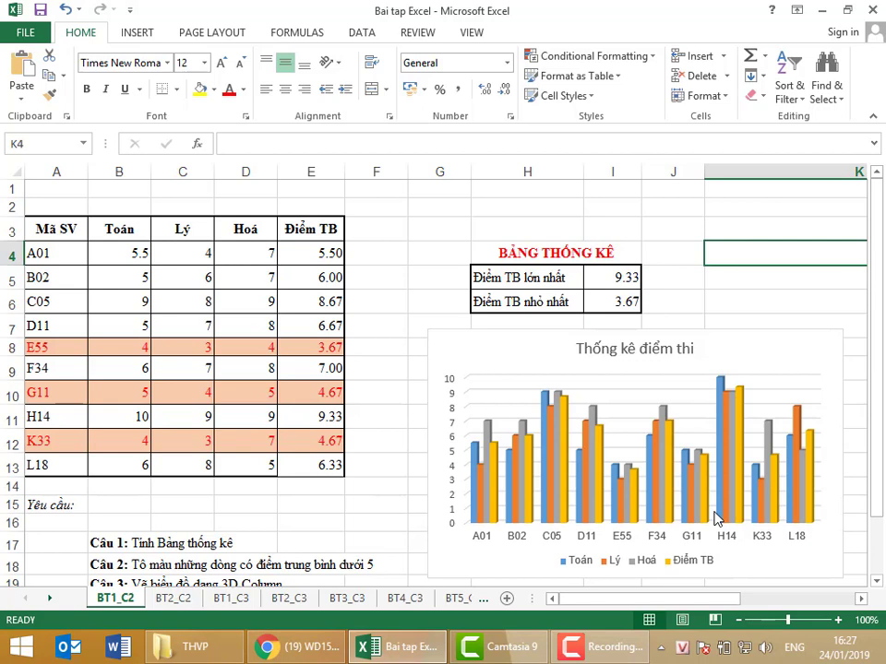
Open the Protect Sheet dialog for the BT1_C2 sheet from its sheet tab.
{"action": "scroll", "coordinate": [716, 519], "scroll_direction": "down", "scroll_amount": 2}
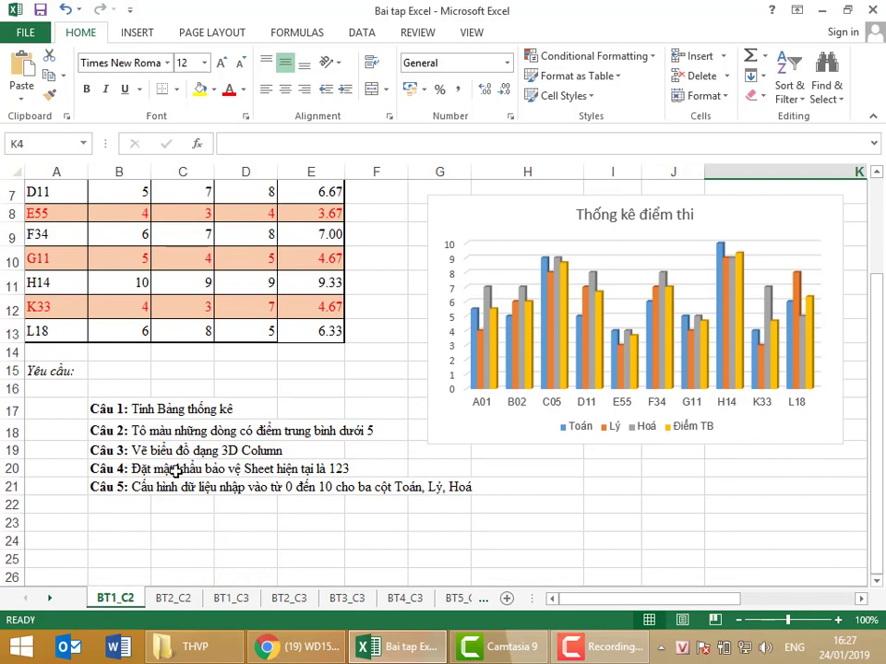
{"action": "left_click", "coordinate": [353, 472]}
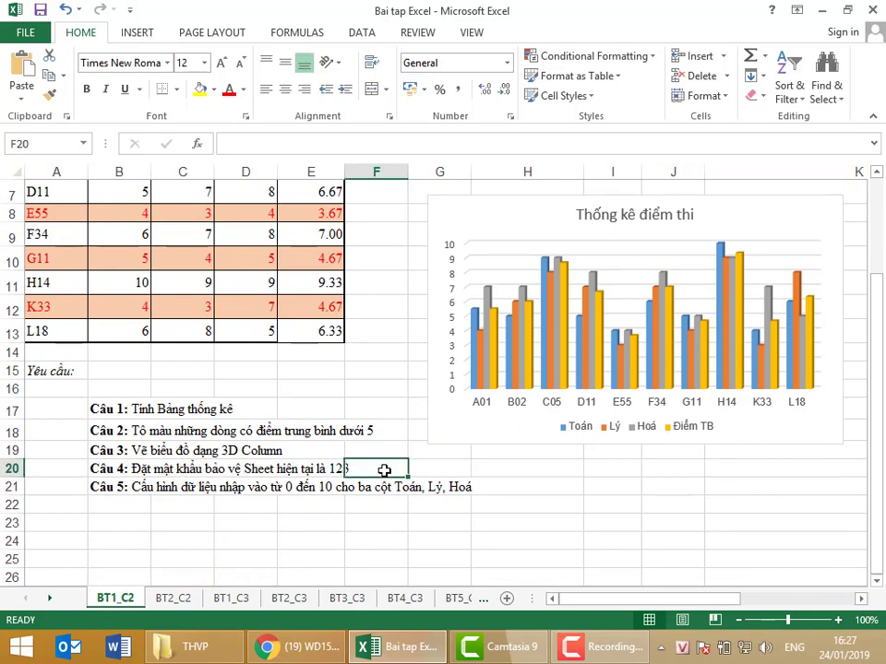
{"action": "right_click", "coordinate": [116, 601]}
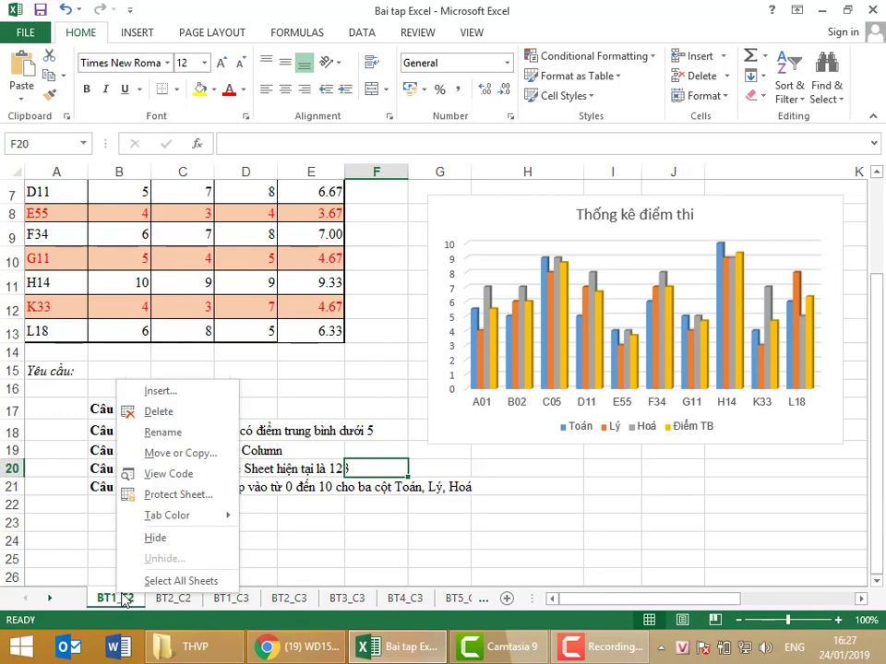
{"action": "left_click", "coordinate": [178, 495]}
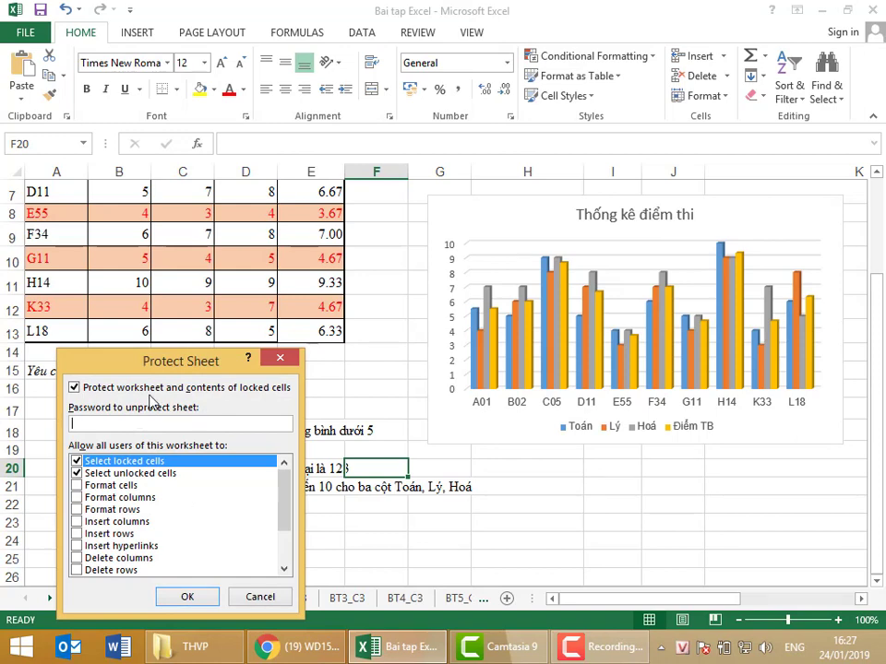
Leave only the select locked and unlocked cells permissions enabled in Protect Sheet.
{"action": "left_click_drag", "start_coordinate": [166, 360], "coordinate": [573, 214]}
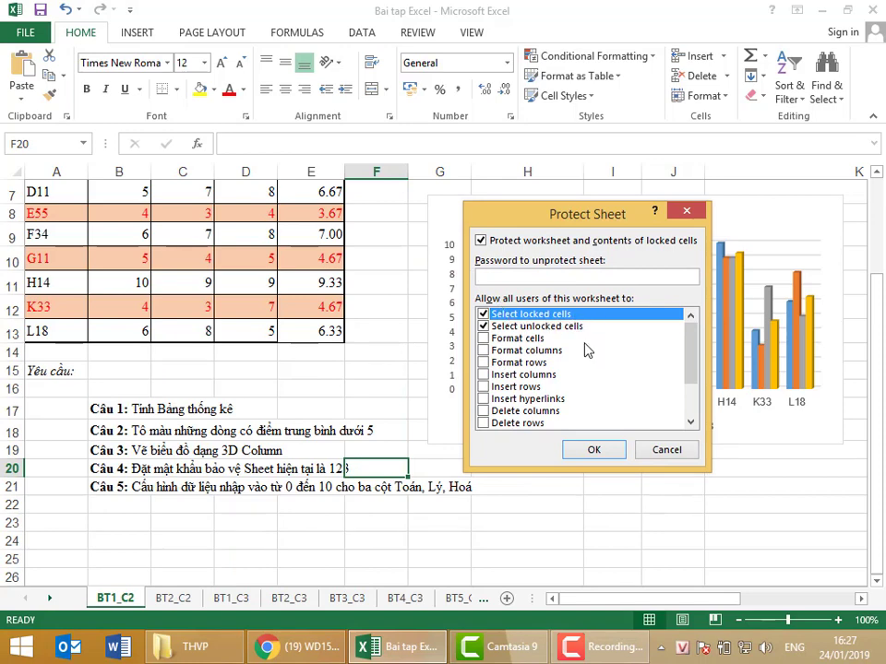
{"action": "left_click", "coordinate": [505, 328]}
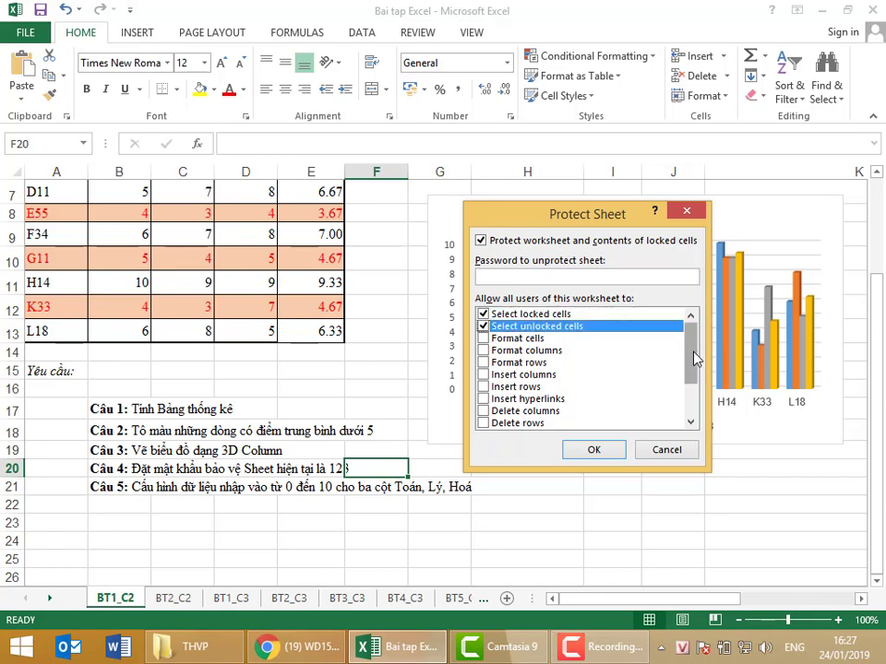
{"action": "left_click", "coordinate": [520, 339]}
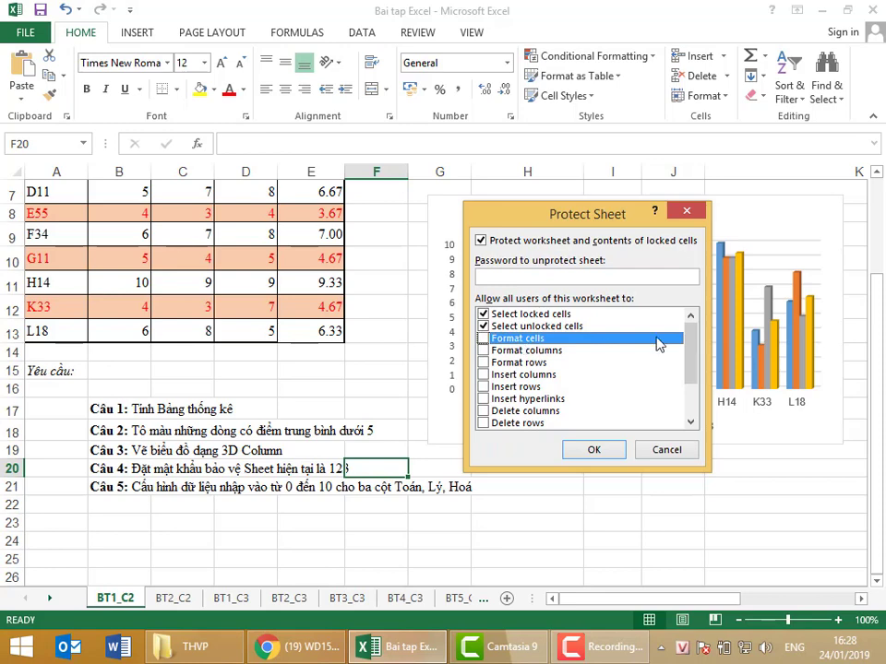
{"action": "left_click", "coordinate": [543, 351]}
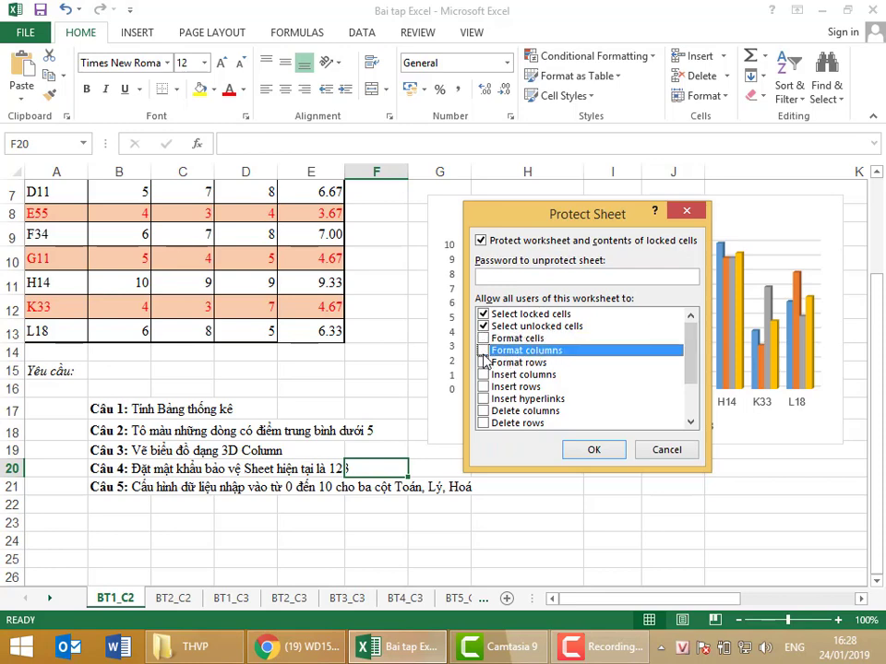
{"action": "left_click", "coordinate": [580, 363]}
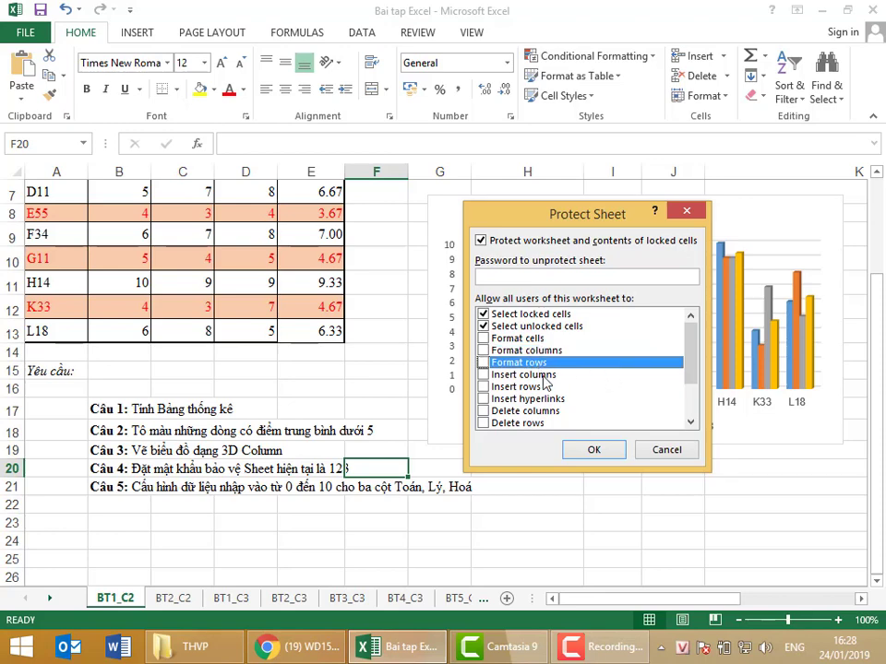
{"action": "left_click", "coordinate": [581, 376]}
{"action": "left_click", "coordinate": [540, 388]}
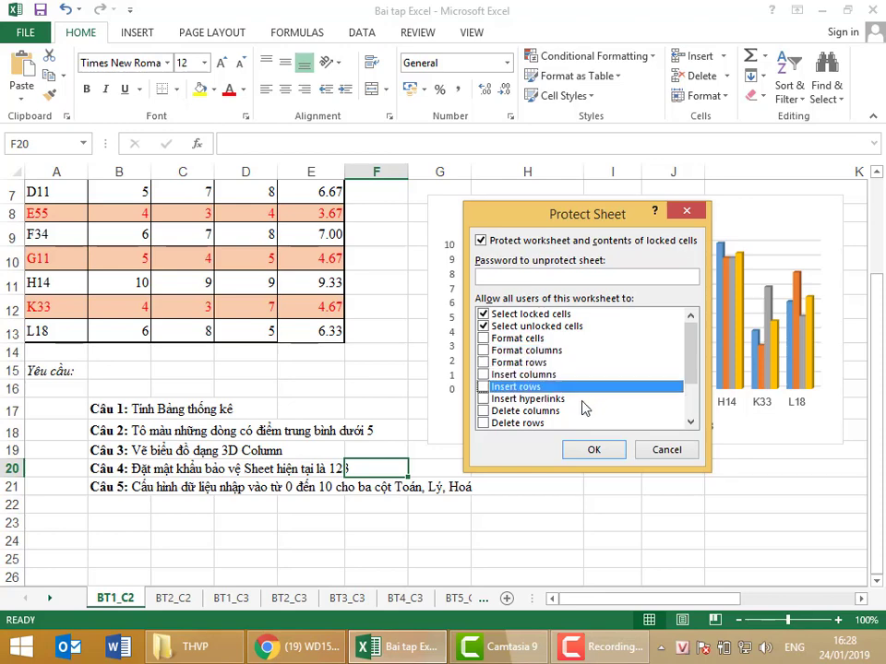
{"action": "mouse_move", "coordinate": [695, 360]}
{"action": "left_mouse_down"}
{"action": "mouse_move", "coordinate": [699, 406]}
{"action": "mouse_move", "coordinate": [695, 314]}
{"action": "left_mouse_up"}
Enter and confirm the protection password, then check that BT1_C2 is protected.
{"action": "left_click", "coordinate": [613, 453]}
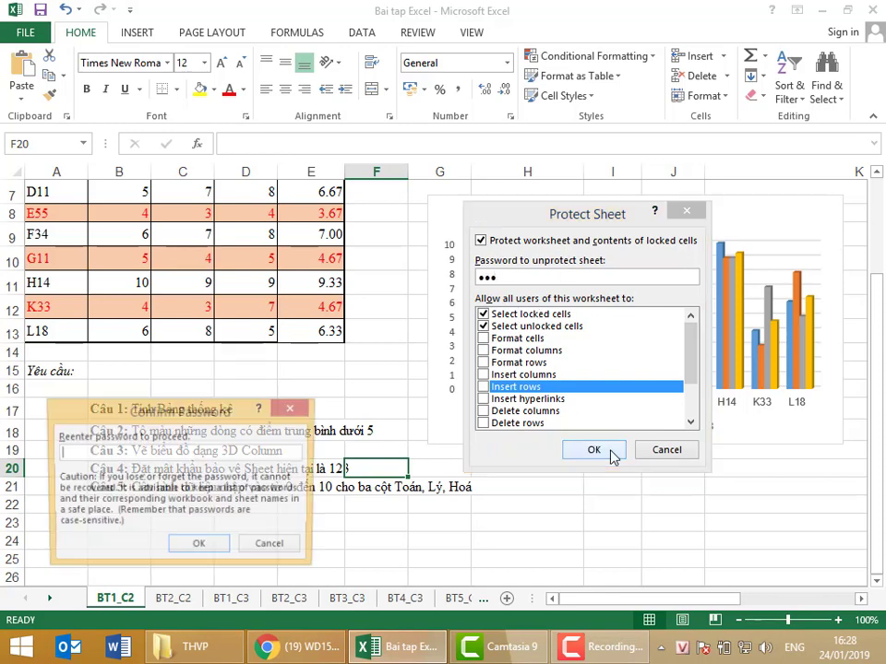
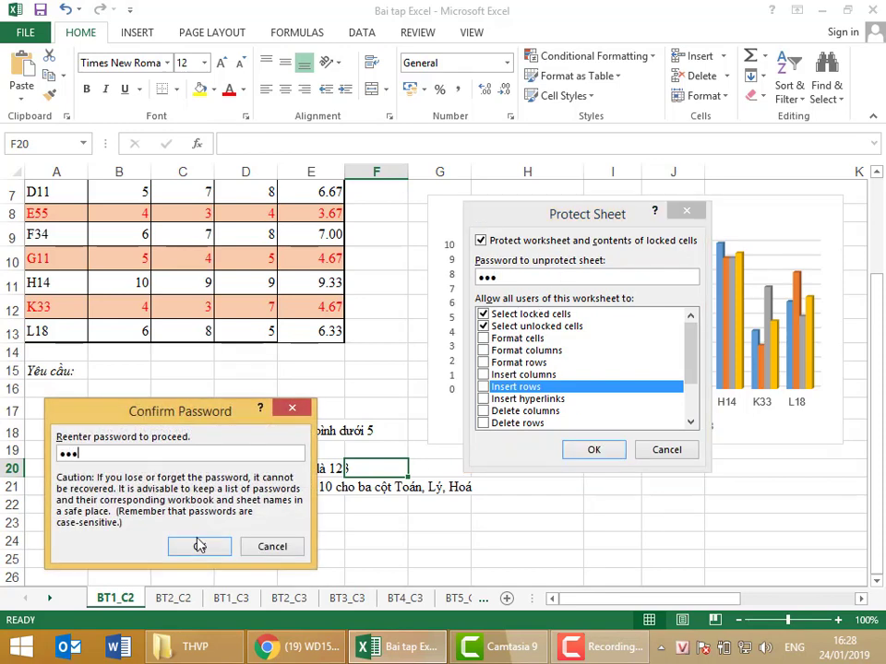
{"action": "left_click", "coordinate": [198, 546]}
{"action": "left_click", "coordinate": [233, 552]}
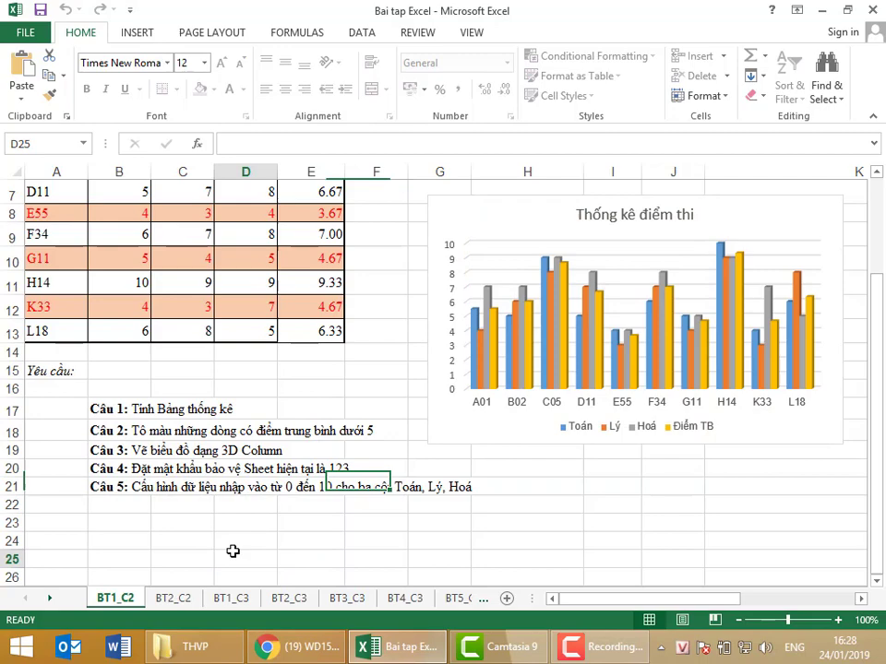
{"action": "left_click", "coordinate": [166, 599]}
{"action": "left_click", "coordinate": [120, 598]}
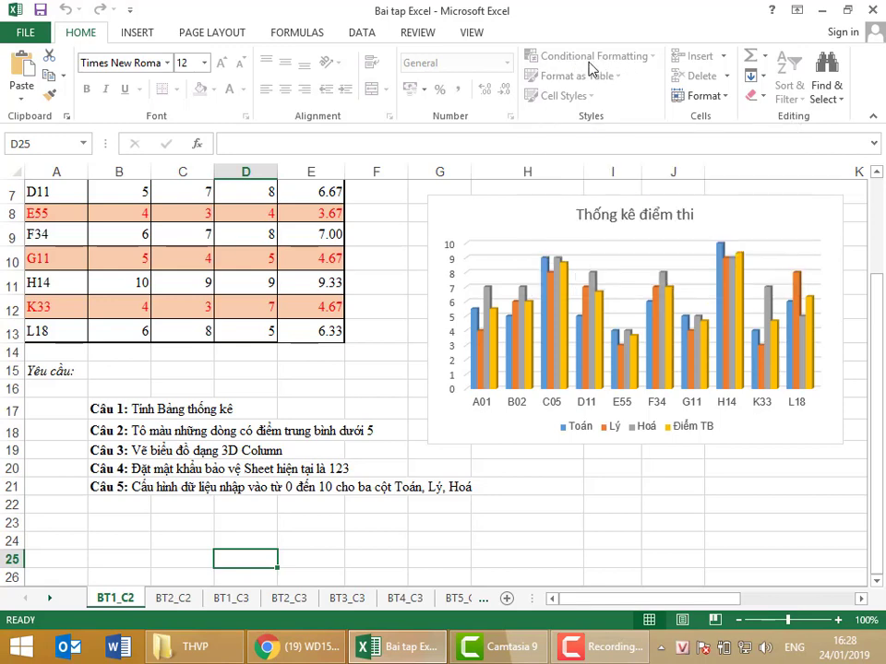
{"action": "left_click", "coordinate": [556, 480]}
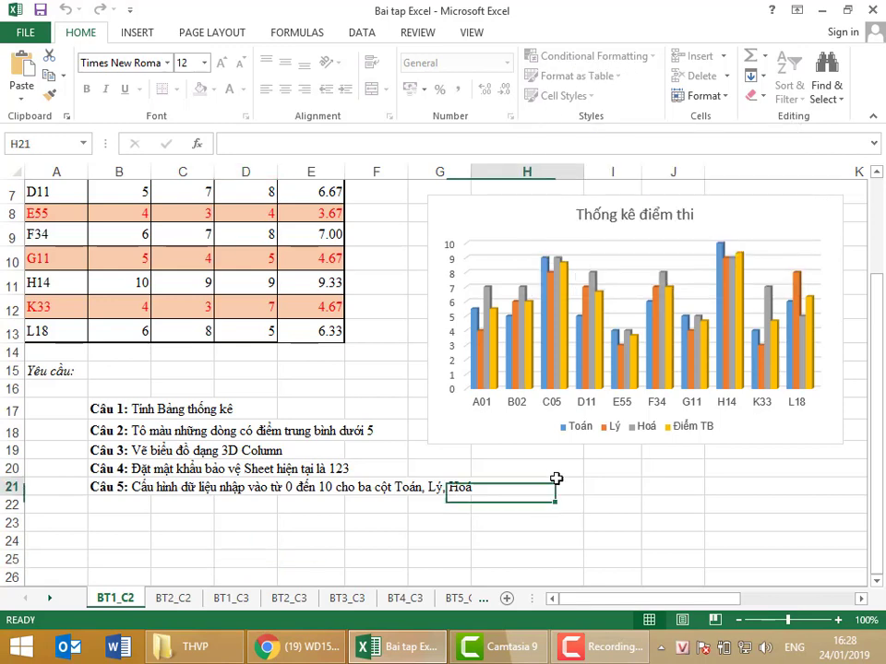
{"action": "double_click", "coordinate": [556, 480]}
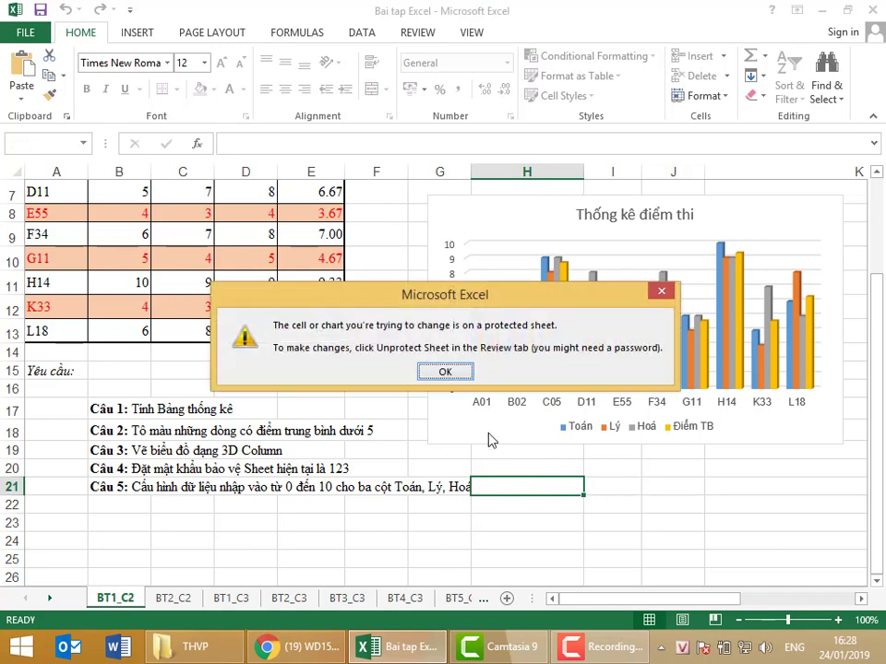
{"action": "left_click", "coordinate": [444, 372]}
{"action": "left_click", "coordinate": [193, 413]}
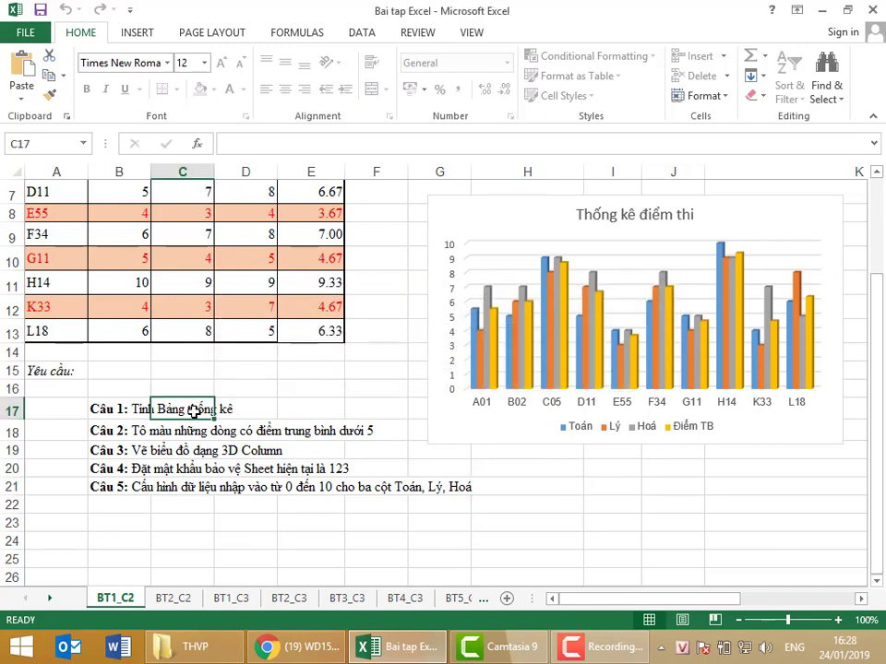
{"action": "double_click", "coordinate": [193, 413]}
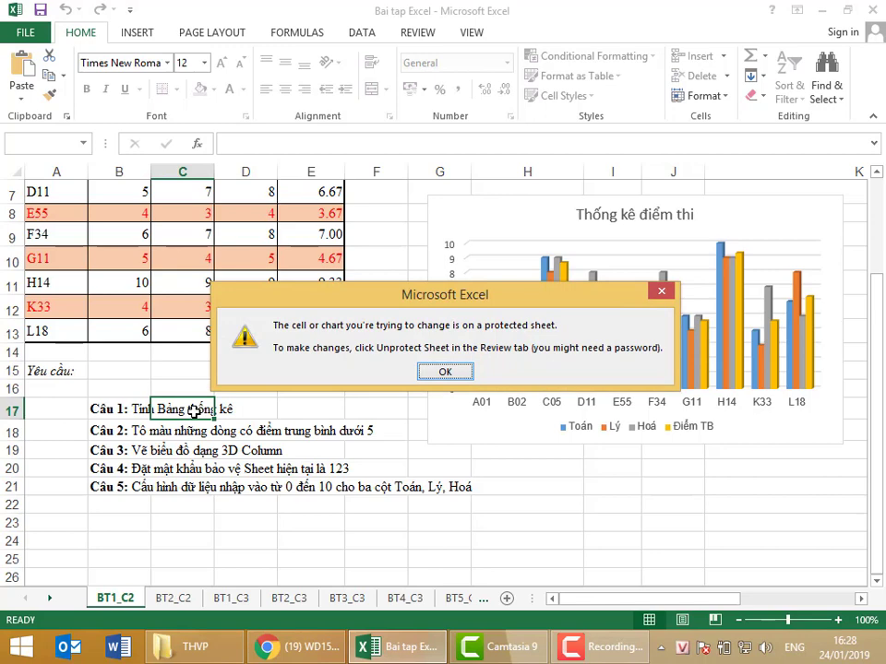
{"action": "key", "text": "Return"}
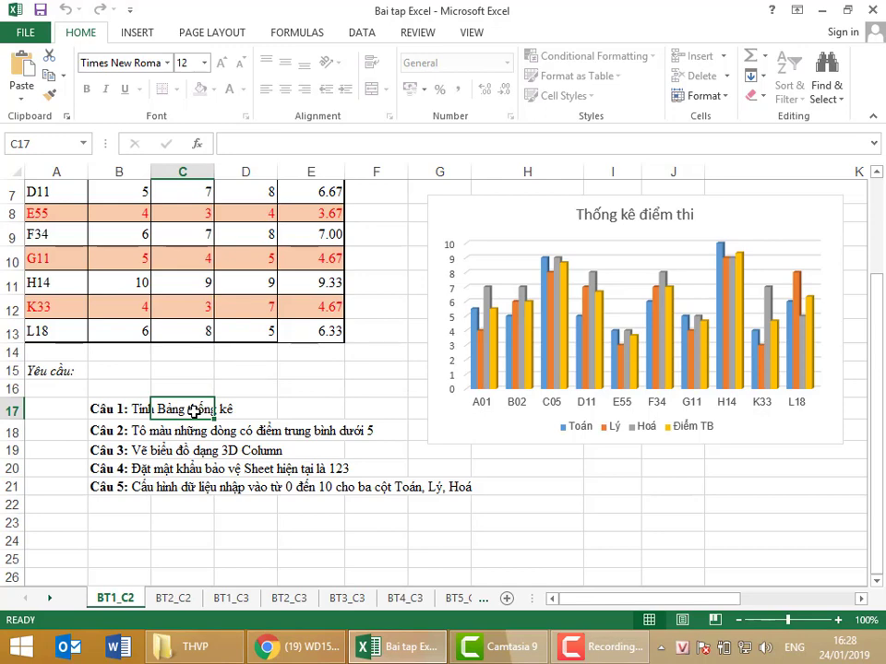
{"action": "left_click", "coordinate": [287, 194]}
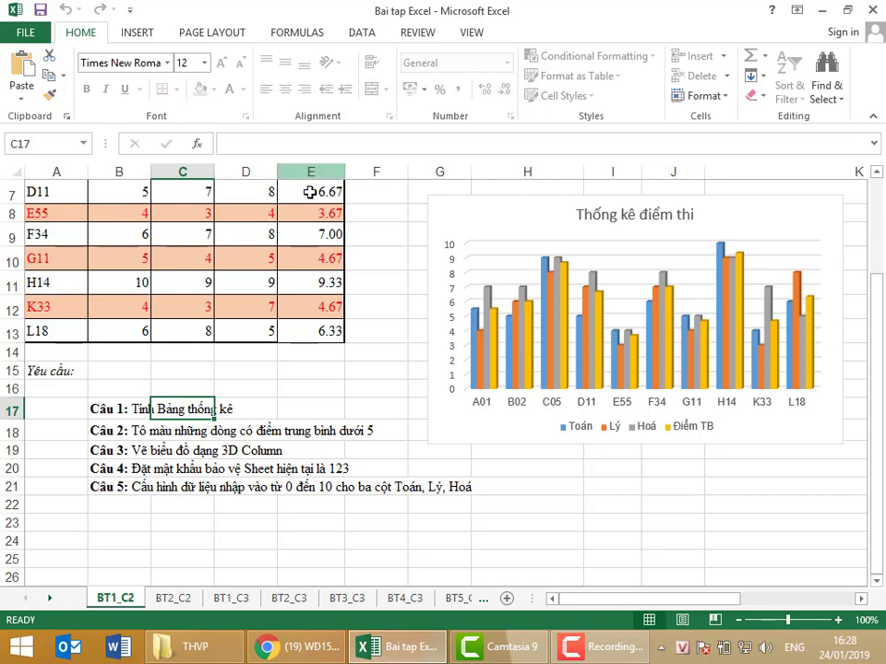
{"action": "left_click", "coordinate": [336, 143]}
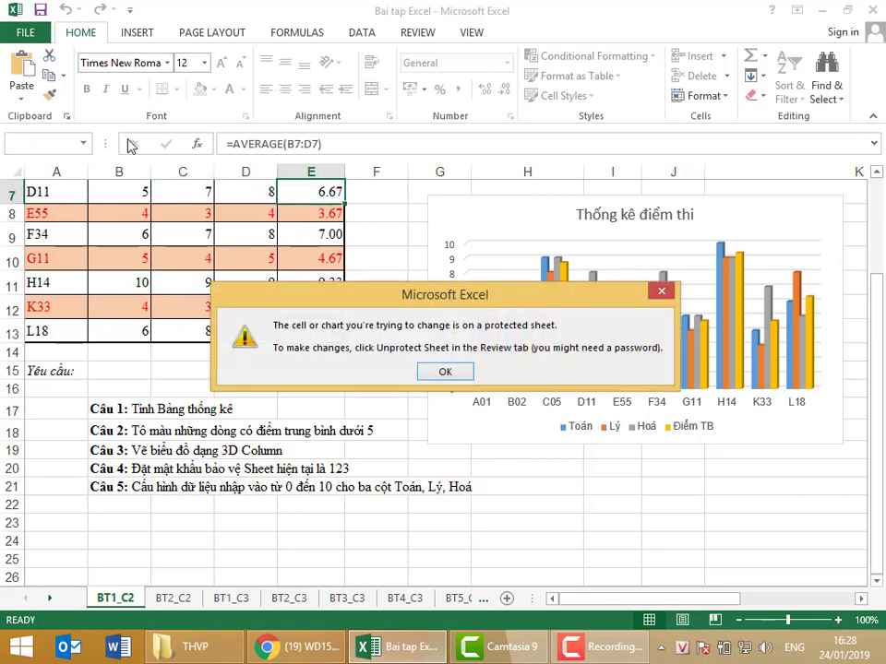
{"action": "key", "text": "Return"}
{"action": "left_click", "coordinate": [460, 371]}
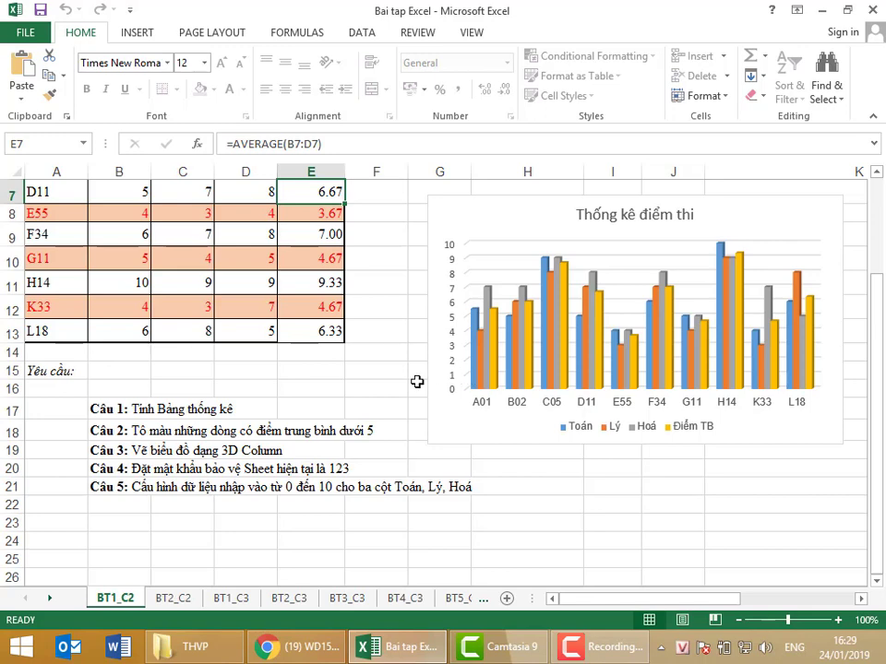
Unprotect the BT1_C2 sheet by entering its protection password.
{"action": "right_click", "coordinate": [122, 600]}
{"action": "left_click", "coordinate": [172, 504]}
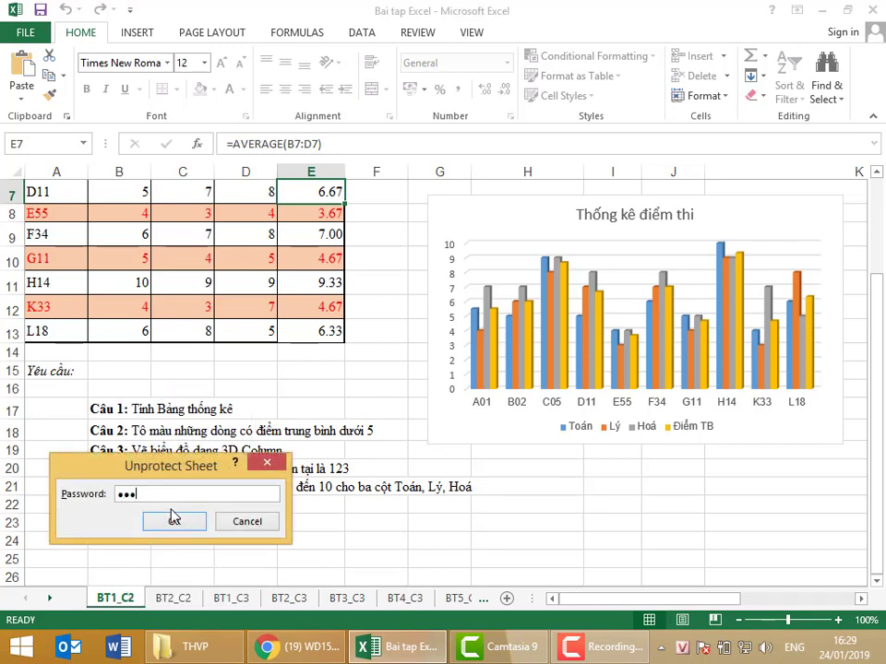
{"action": "left_click", "coordinate": [173, 519]}
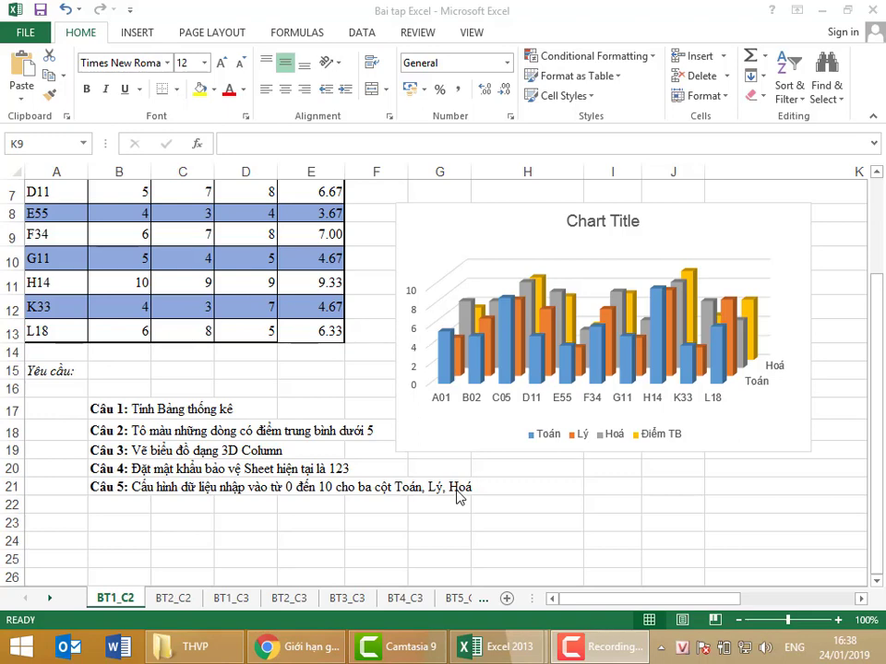
Select the Toán, Lý and Hoá score block B4:D13 and show the DATA tools.
{"action": "scroll", "coordinate": [632, 526], "scroll_direction": "up", "scroll_amount": 2}
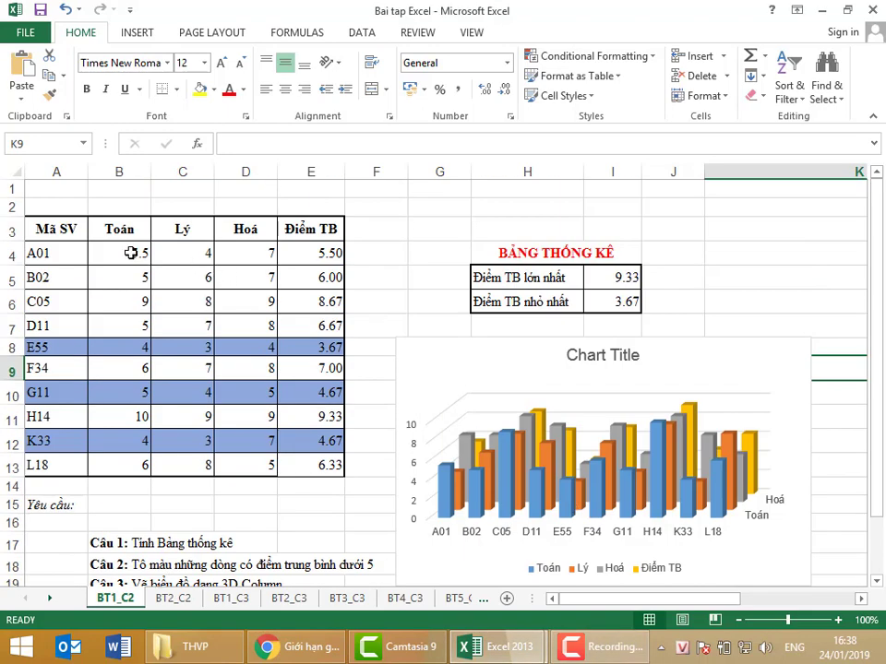
{"action": "mouse_move", "coordinate": [127, 252]}
{"action": "left_mouse_down"}
{"action": "mouse_move", "coordinate": [291, 347]}
{"action": "mouse_move", "coordinate": [263, 466]}
{"action": "left_mouse_up"}
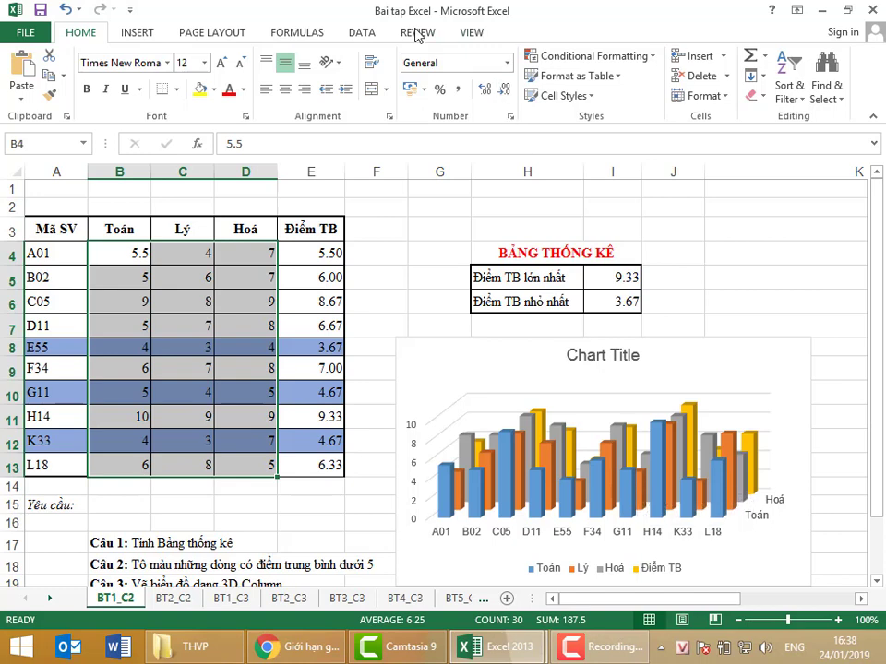
{"action": "left_click", "coordinate": [369, 35]}
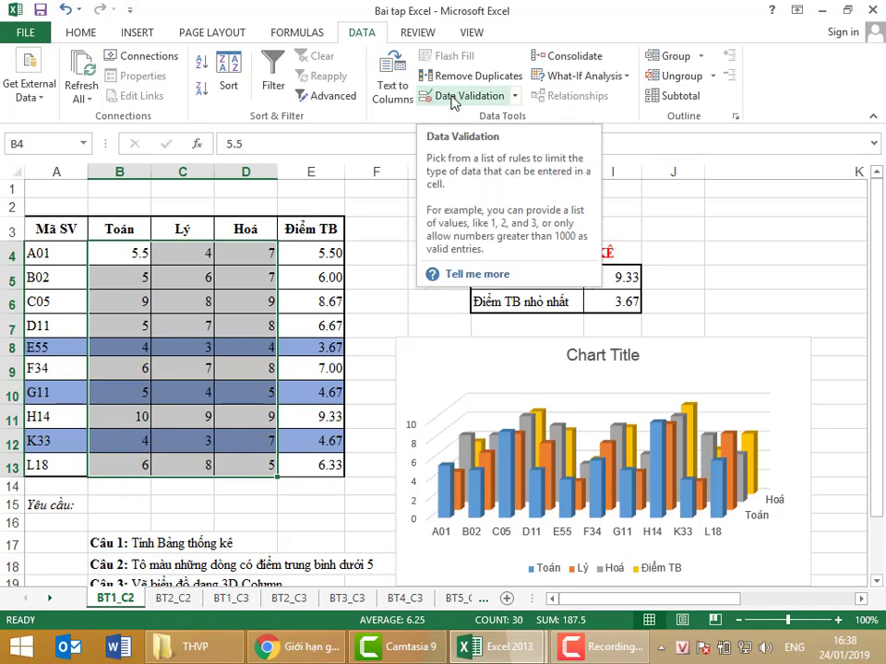
Set Data Validation on B4:D13 to allow whole numbers between 0 and 10.
{"action": "left_click", "coordinate": [504, 98]}
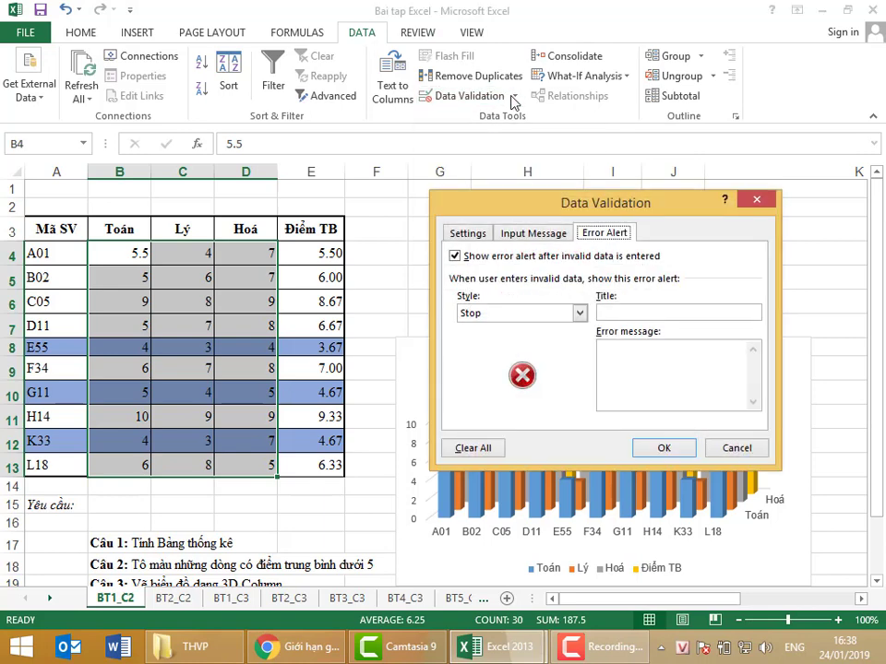
{"action": "left_click", "coordinate": [467, 234]}
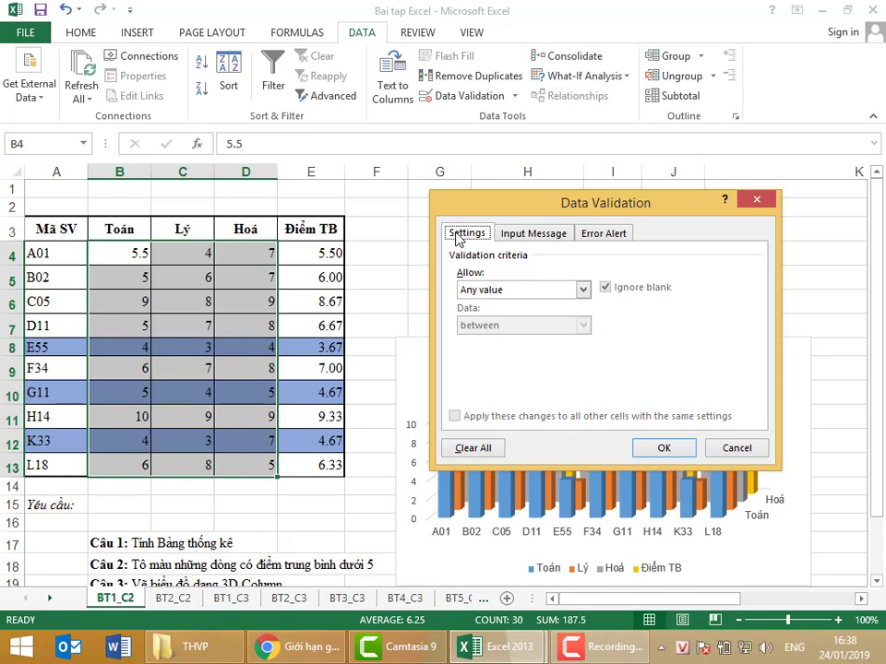
{"action": "left_click", "coordinate": [560, 292]}
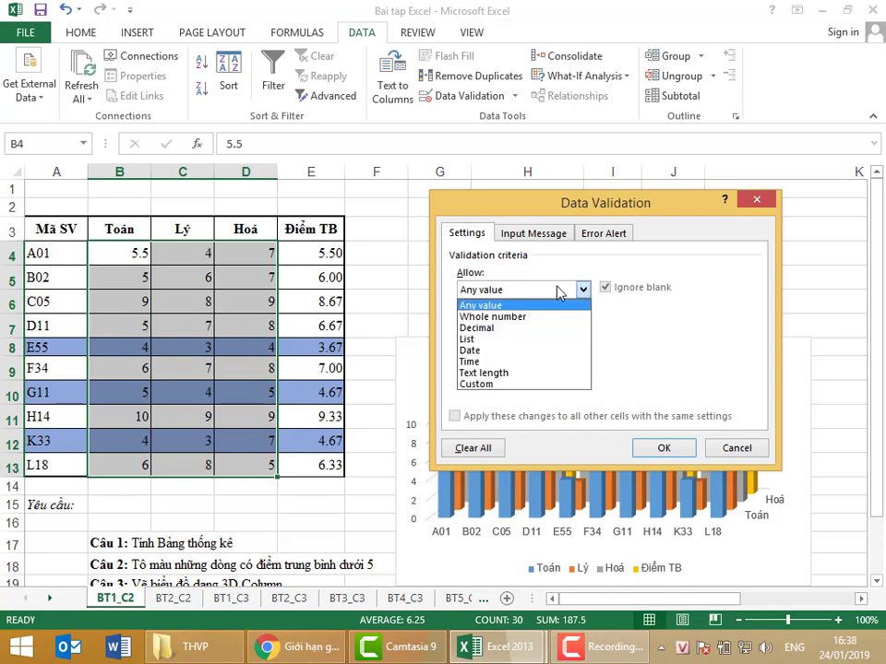
{"action": "left_click", "coordinate": [481, 317]}
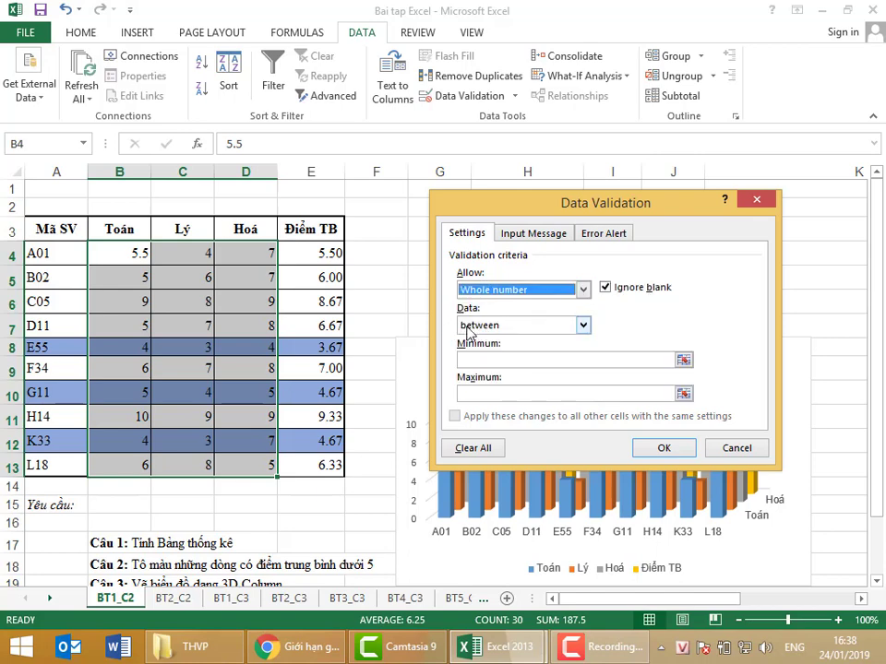
{"action": "left_click", "coordinate": [489, 361]}
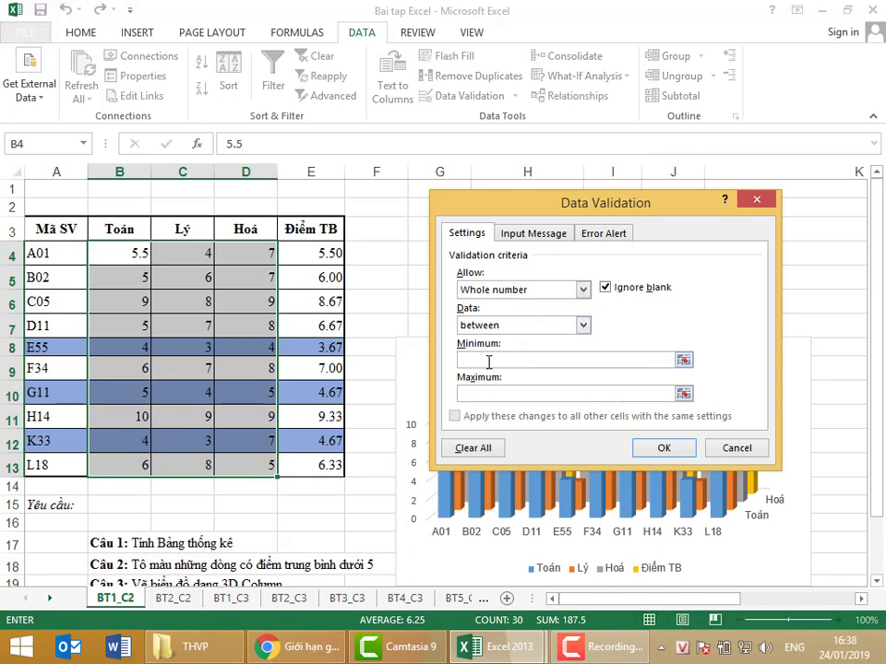
{"action": "type", "text": "0"}
{"action": "left_click", "coordinate": [489, 392]}
{"action": "type", "text": "1"}
{"action": "left_click", "coordinate": [523, 236]}
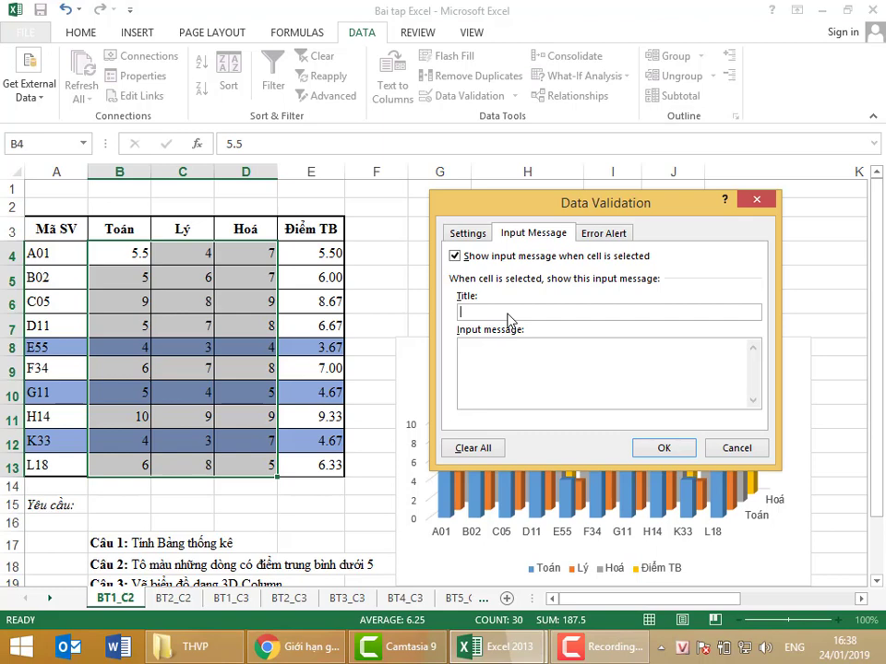
Enter input title 'Bạn hãy nhập điểm vào đây' and message 'Chỉ nhập điểm có giá trị từ 0 đến 10'.
{"action": "type", "text": "D"}
{"action": "key", "text": "BackSpace"}
{"action": "type", "text": "Ban "}
{"action": "type", "text": "y"}
{"action": "type", "text": "nh"}
{"action": "type", "text": "ập đi"}
{"action": "type", "text": "ểm"}
{"action": "type", "text": "va"}
{"action": "type", "text": "đây"}
{"action": "key", "text": "Tab"}
{"action": "type", "text": "Chihập"}
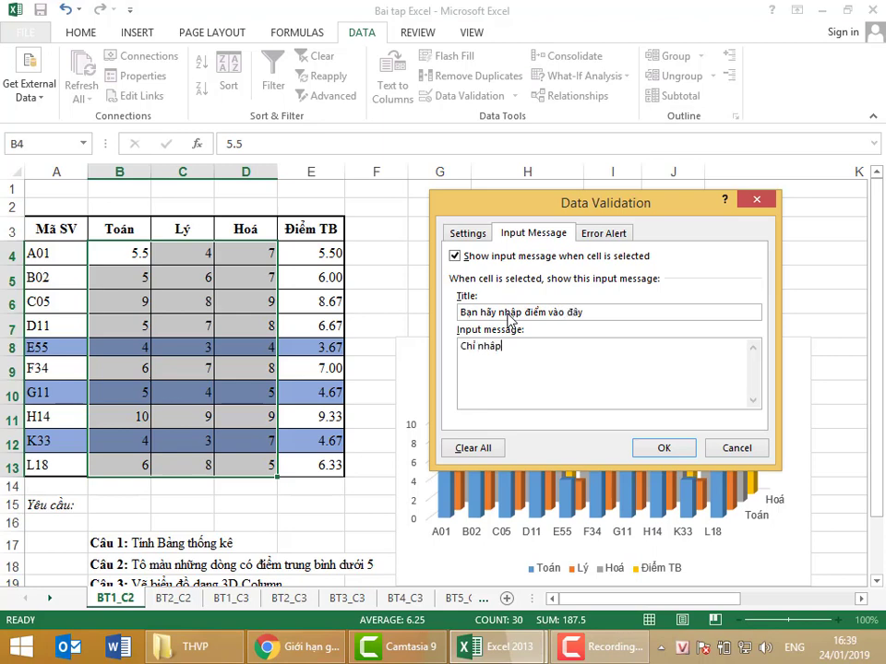
{"action": "type", "text": "đ"}
{"action": "type", "text": "m"}
{"action": "type", "text": " có"}
{"action": "type", "text": "gá"}
{"action": "type", "text": "i"}
{"action": "key", "text": "BackSpace"}
{"action": "key", "text": "BackSpace"}
{"action": "type", "text": "iá "}
{"action": "type", "text": "u"}
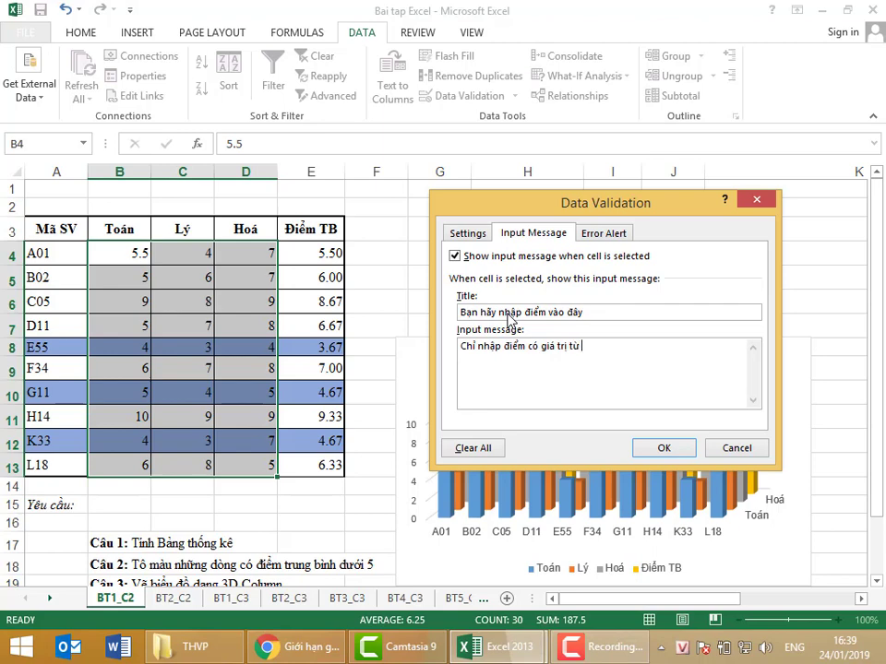
{"action": "type", "text": "0 đ"}
{"action": "type", "text": "10"}
{"action": "left_click", "coordinate": [475, 238]}
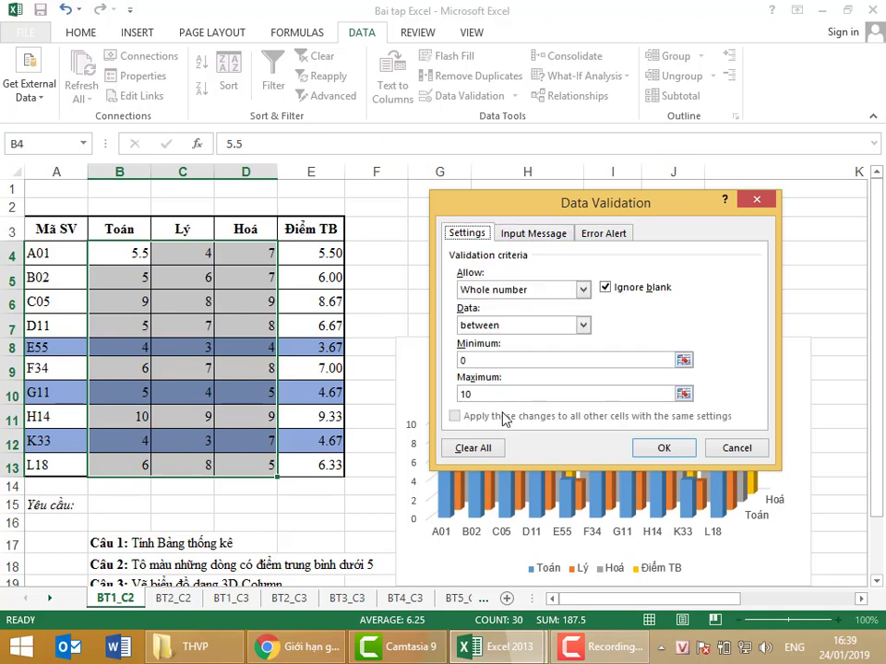
{"action": "left_click", "coordinate": [530, 233]}
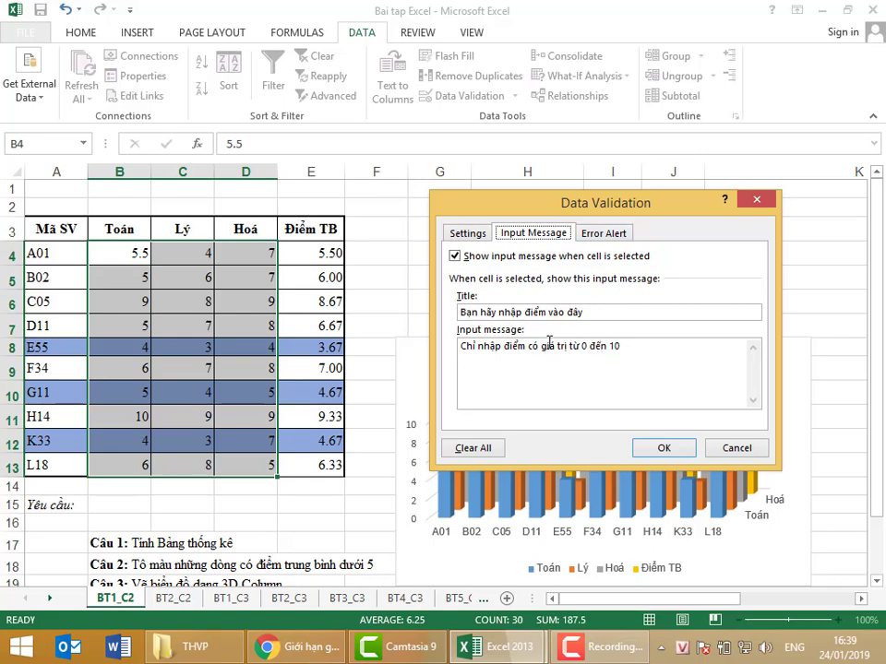
Add a Stop error alert titled 'Đã bảo đây là điểm' with message 'Thế mà cũng sai', then apply.
{"action": "left_click", "coordinate": [596, 233]}
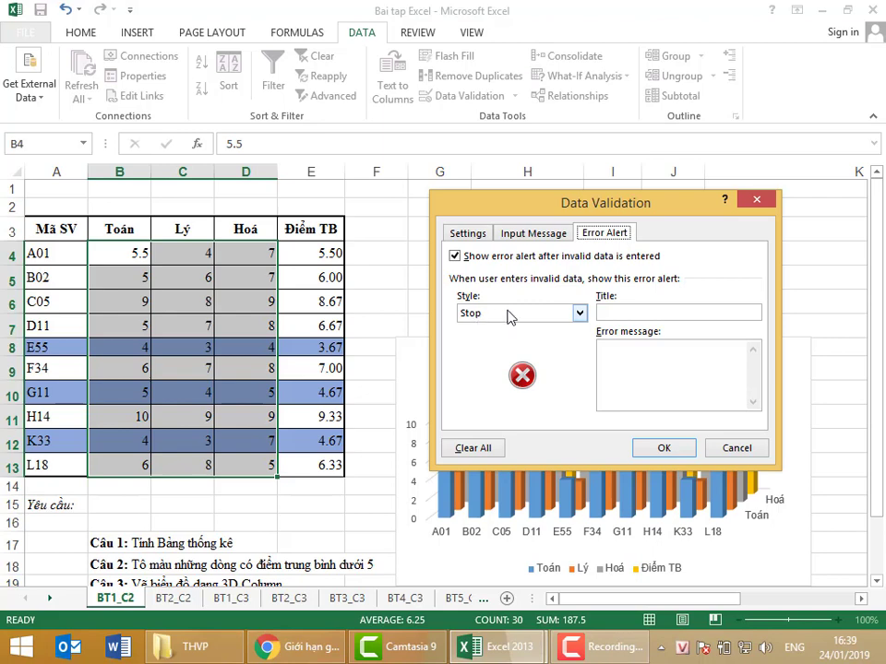
{"action": "left_click", "coordinate": [599, 313]}
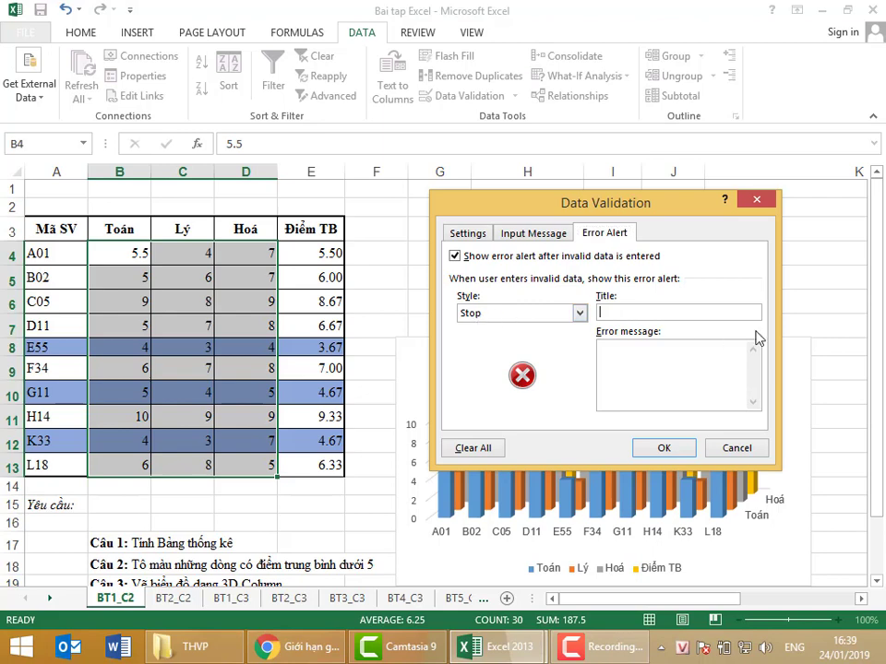
{"action": "type", "text": "Đã "}
{"action": "type", "text": "bảo"}
{"action": "type", "text": " đả"}
{"action": "type", "text": "la"}
{"action": "type", "text": "điểm"}
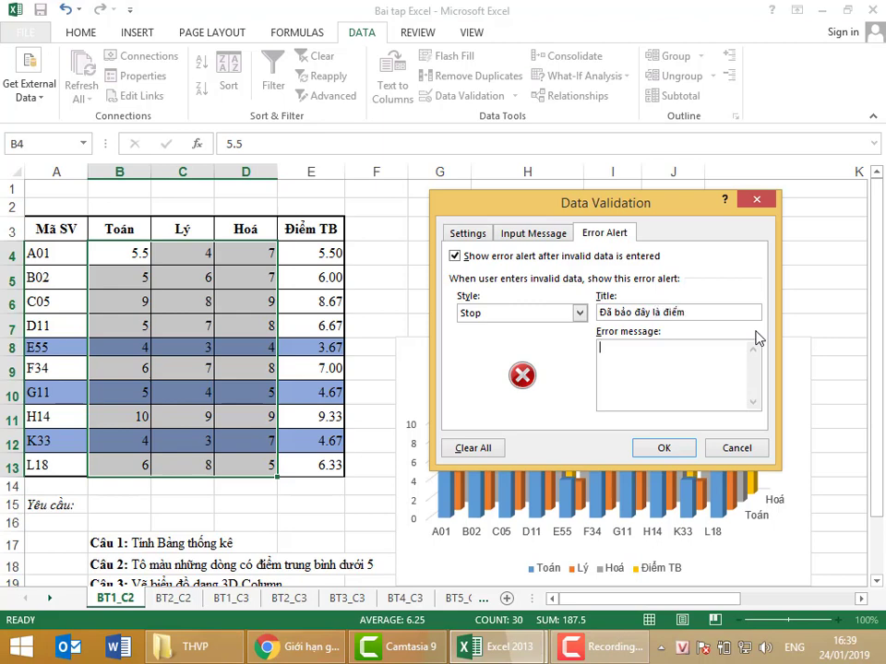
{"action": "type", "text": "Thế "}
{"action": "type", "text": "mà cung "}
{"action": "type", "text": "sai"}
{"action": "left_click", "coordinate": [668, 454]}
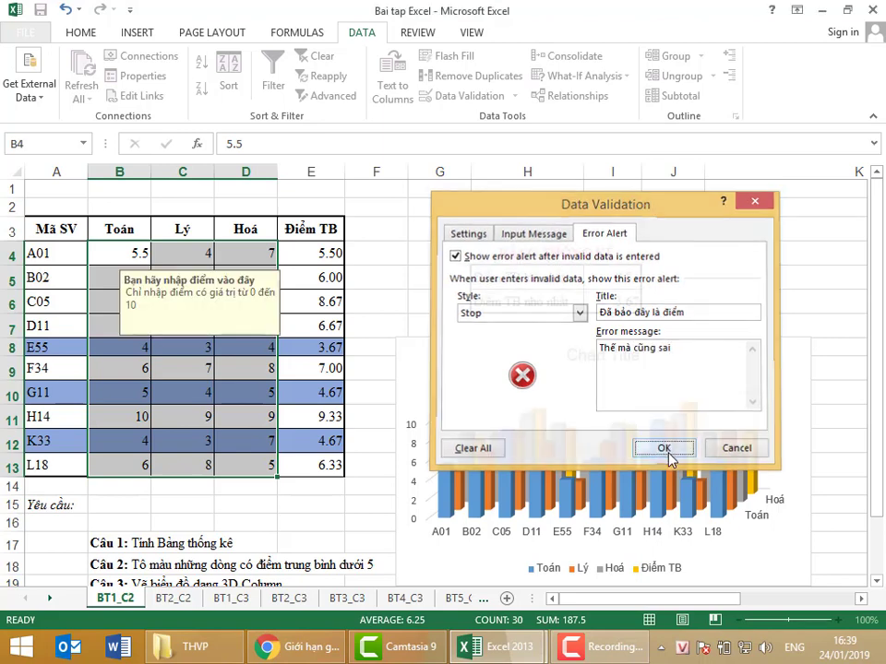
{"action": "left_click", "coordinate": [424, 251]}
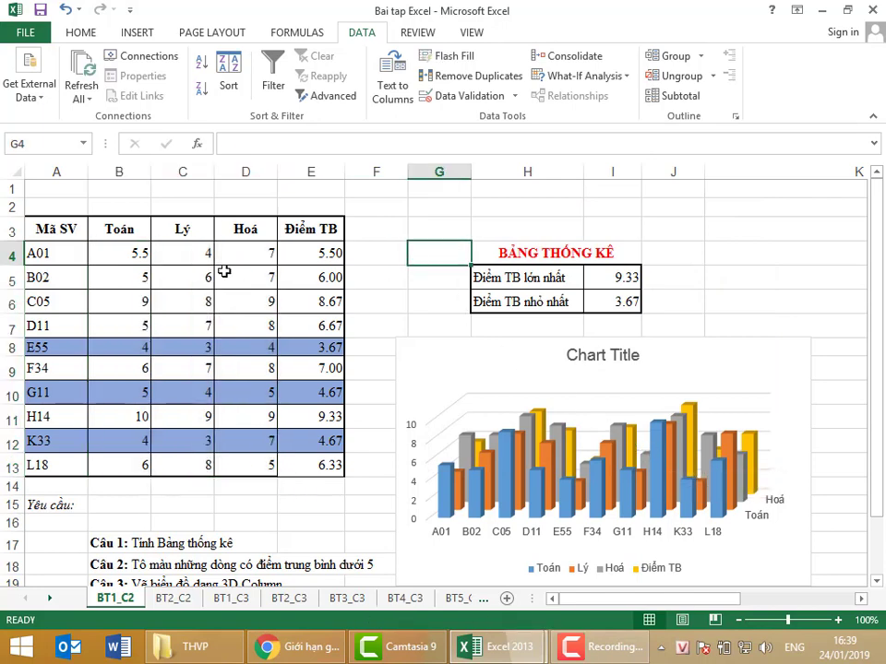
{"action": "left_click", "coordinate": [113, 255]}
{"action": "left_click", "coordinate": [195, 253]}
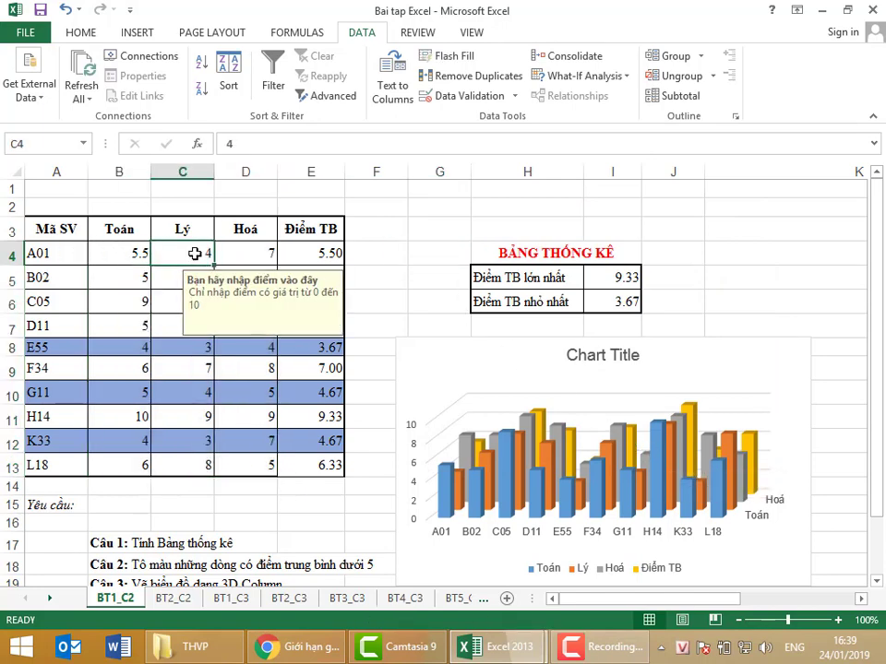
{"action": "left_click", "coordinate": [245, 253]}
{"action": "left_click", "coordinate": [194, 279]}
{"action": "left_click", "coordinate": [246, 281]}
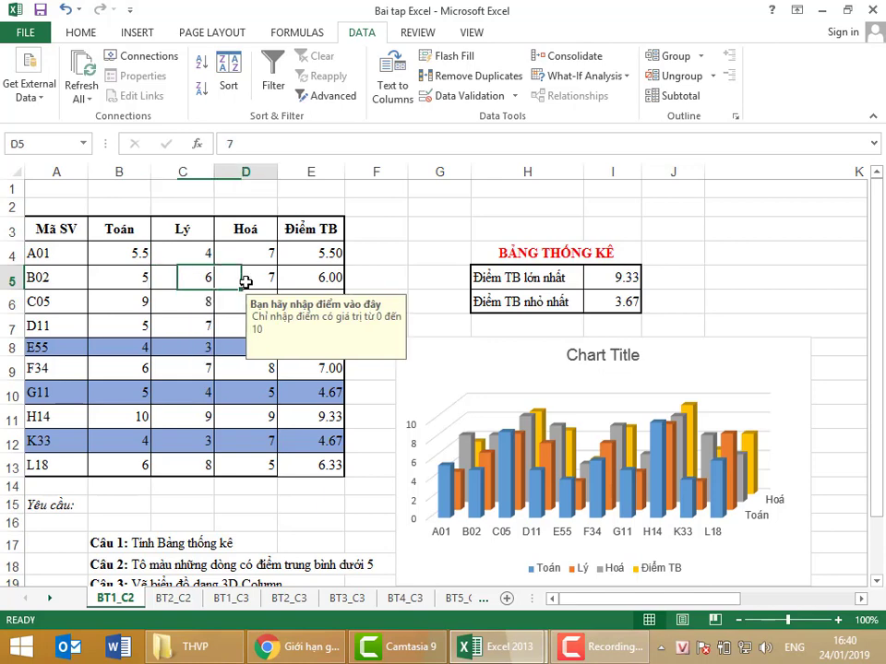
{"action": "left_click", "coordinate": [122, 282]}
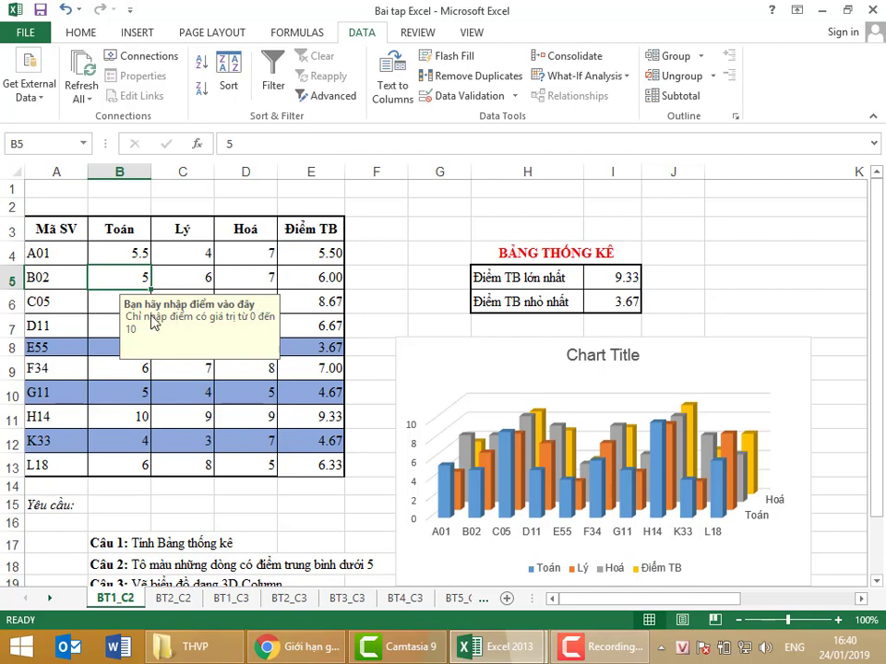
{"action": "type", "text": "12"}
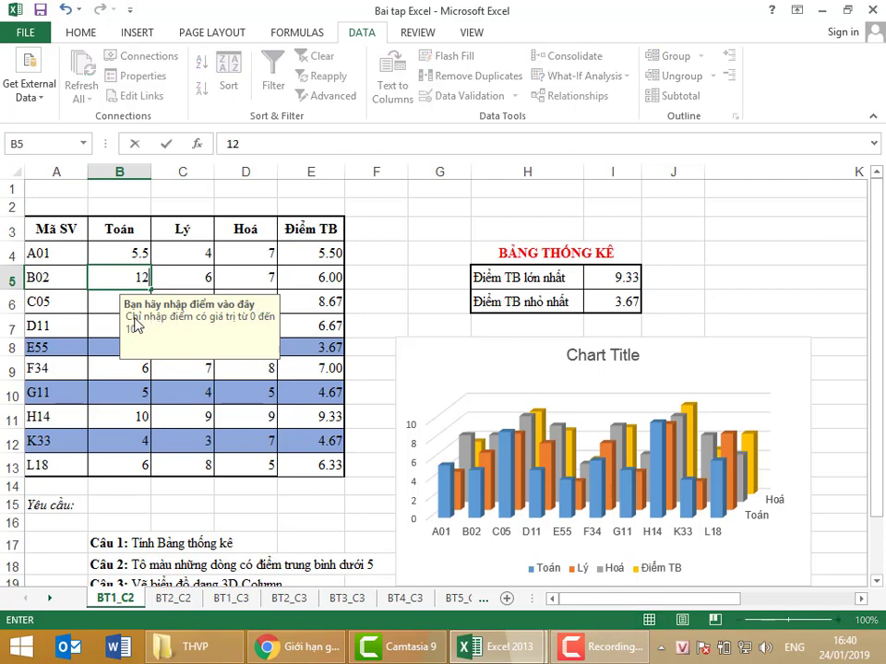
{"action": "key", "text": "Return"}
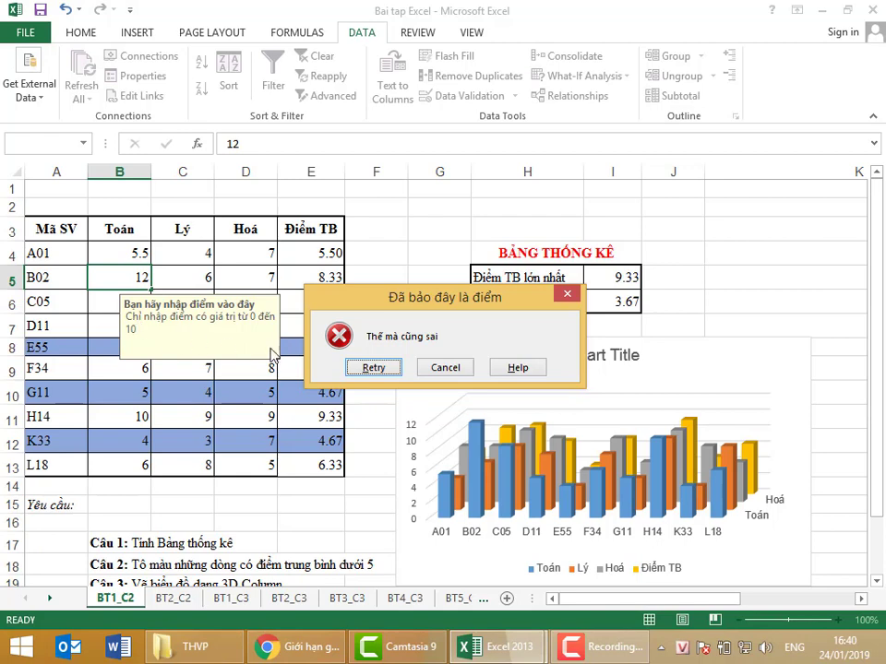
{"action": "left_click", "coordinate": [378, 371]}
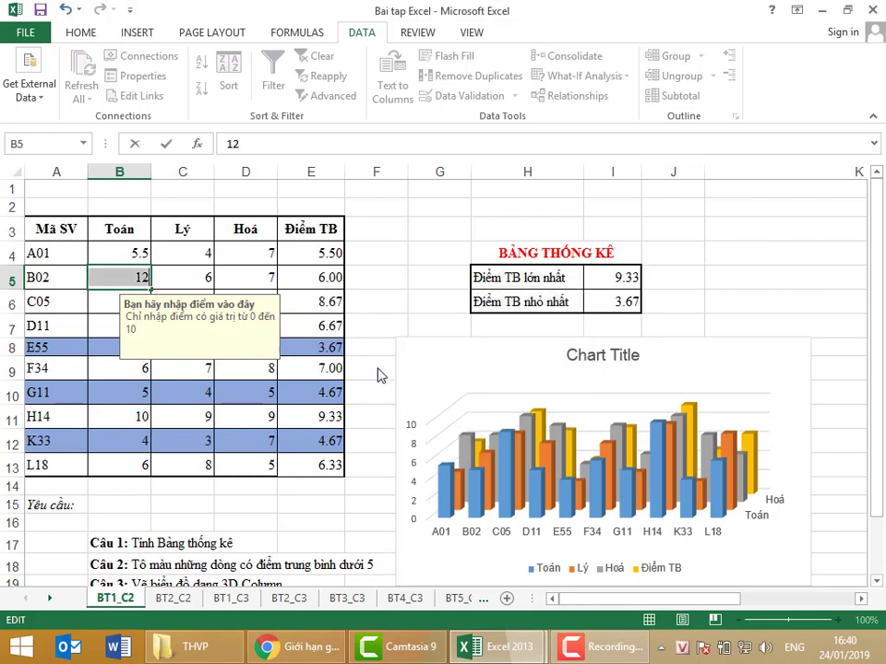
{"action": "key", "text": "Return"}
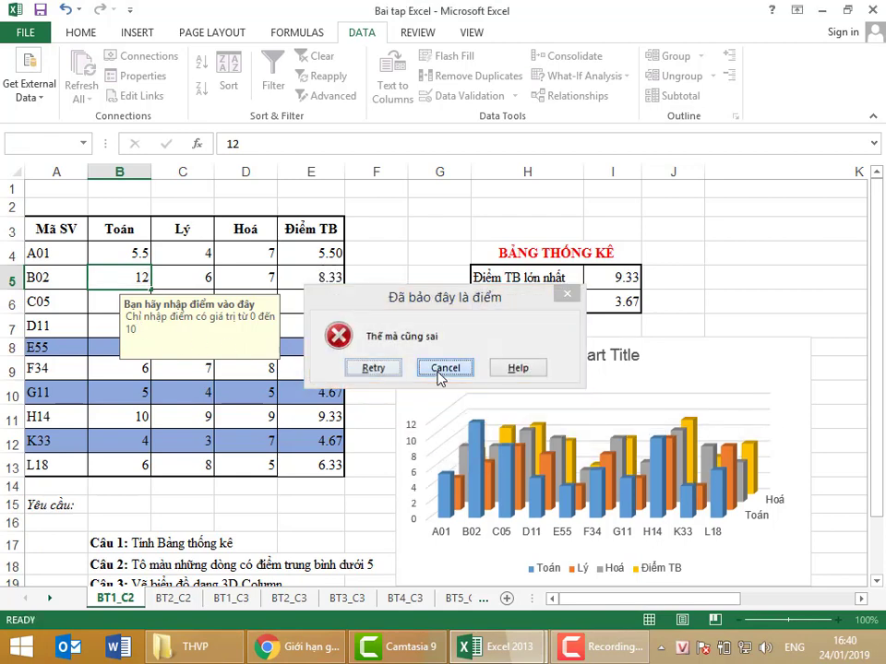
{"action": "left_click", "coordinate": [437, 373]}
{"action": "left_click", "coordinate": [438, 371]}
{"action": "left_click", "coordinate": [170, 302]}
{"action": "left_click", "coordinate": [130, 291]}
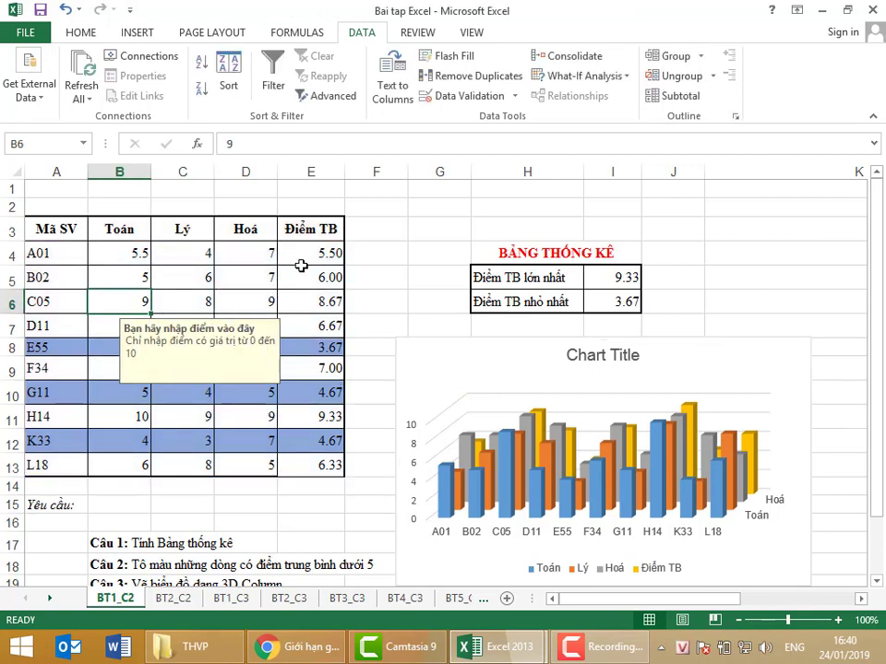
{"action": "left_click", "coordinate": [376, 253]}
{"action": "mouse_move", "coordinate": [119, 255]}
{"action": "left_mouse_down"}
{"action": "mouse_move", "coordinate": [224, 389]}
{"action": "mouse_move", "coordinate": [244, 468]}
{"action": "left_mouse_up"}
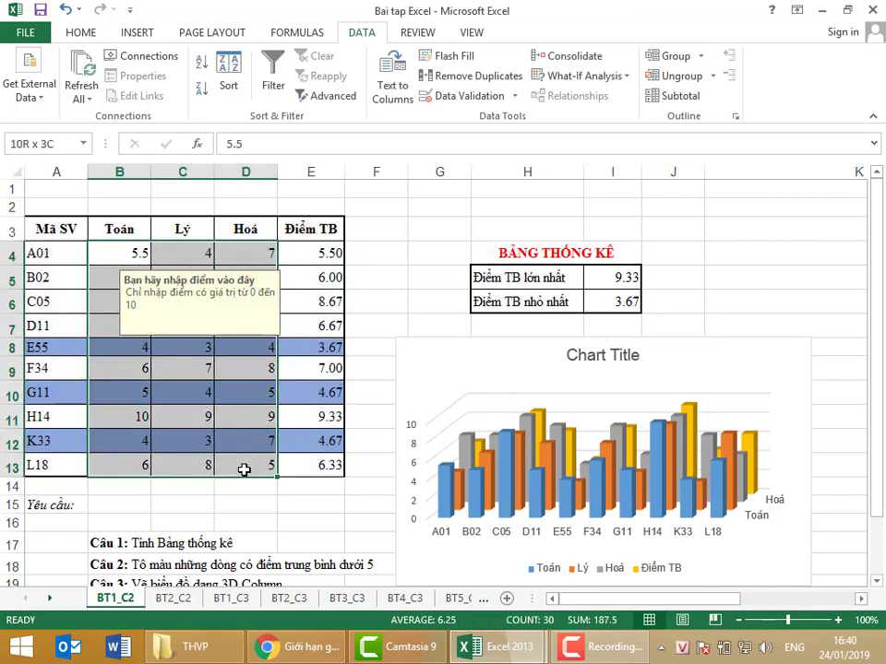
{"action": "left_click", "coordinate": [367, 247]}
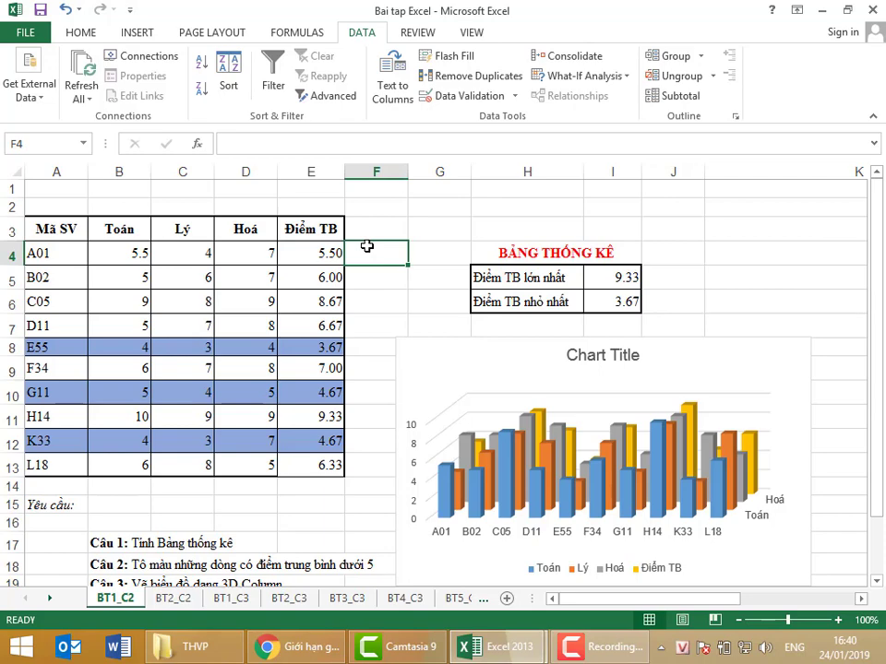
{"action": "left_click", "coordinate": [419, 284]}
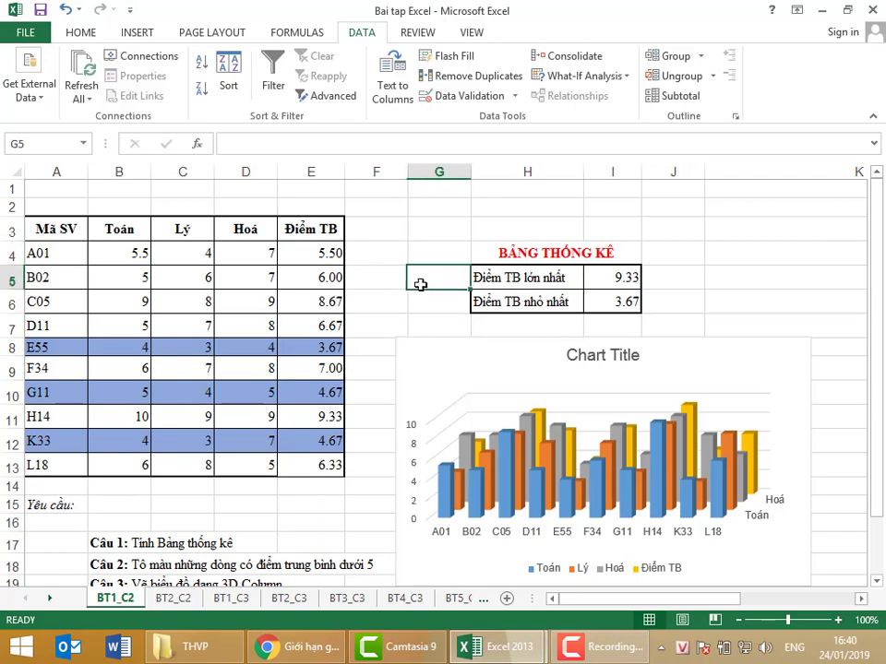
{"action": "left_click", "coordinate": [170, 602]}
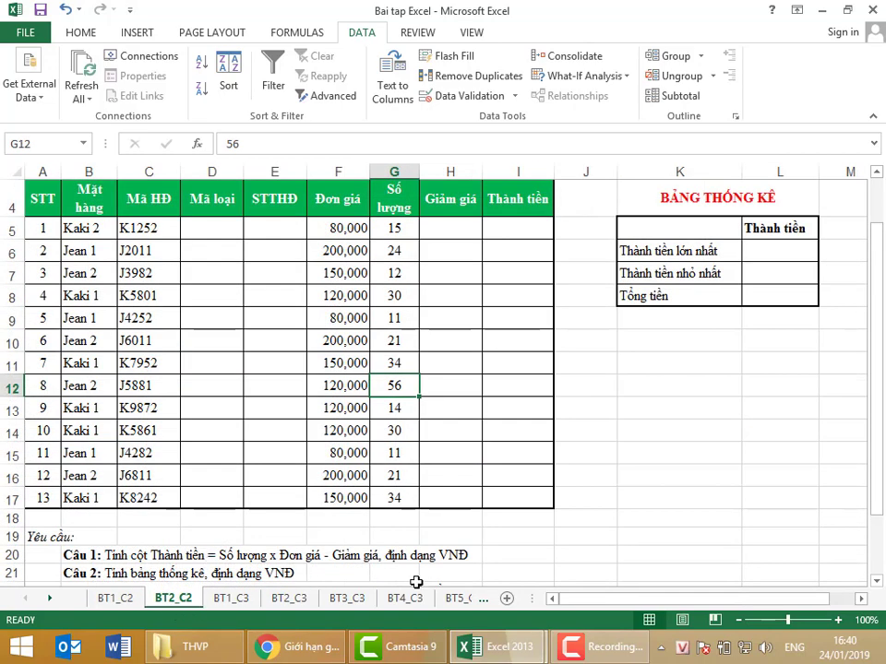
{"action": "scroll", "coordinate": [252, 512], "scroll_direction": "down", "scroll_amount": 1}
{"action": "scroll", "coordinate": [251, 514], "scroll_direction": "down", "scroll_amount": 2}
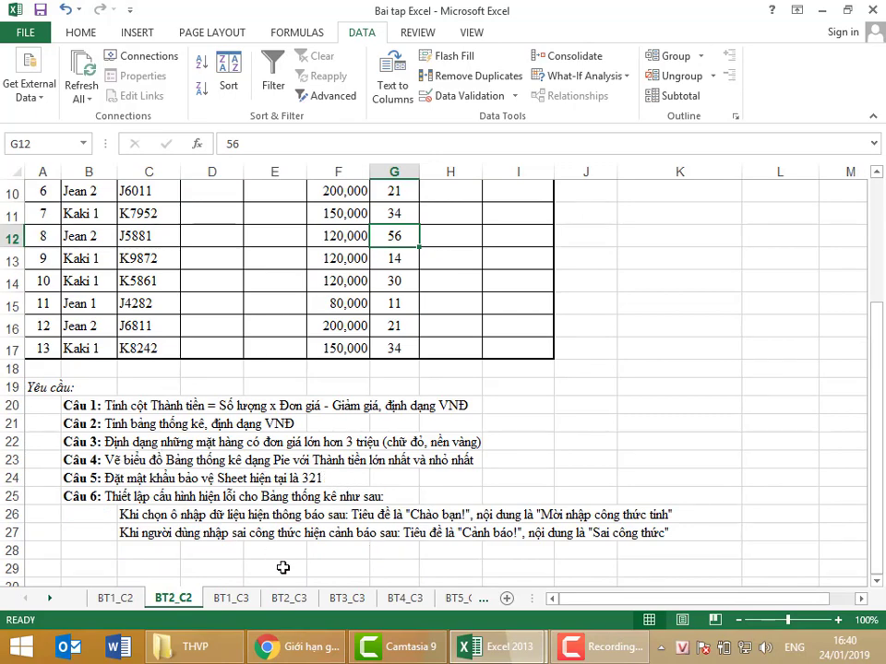
{"action": "scroll", "coordinate": [233, 521], "scroll_direction": "up", "scroll_amount": 3}
{"action": "key", "text": "ctrl+Page_Up"}
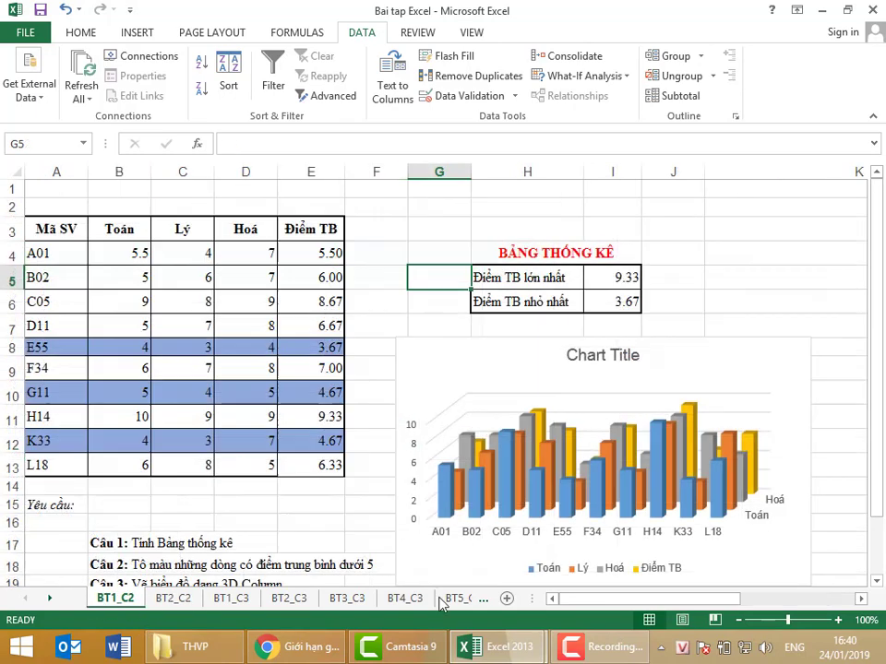